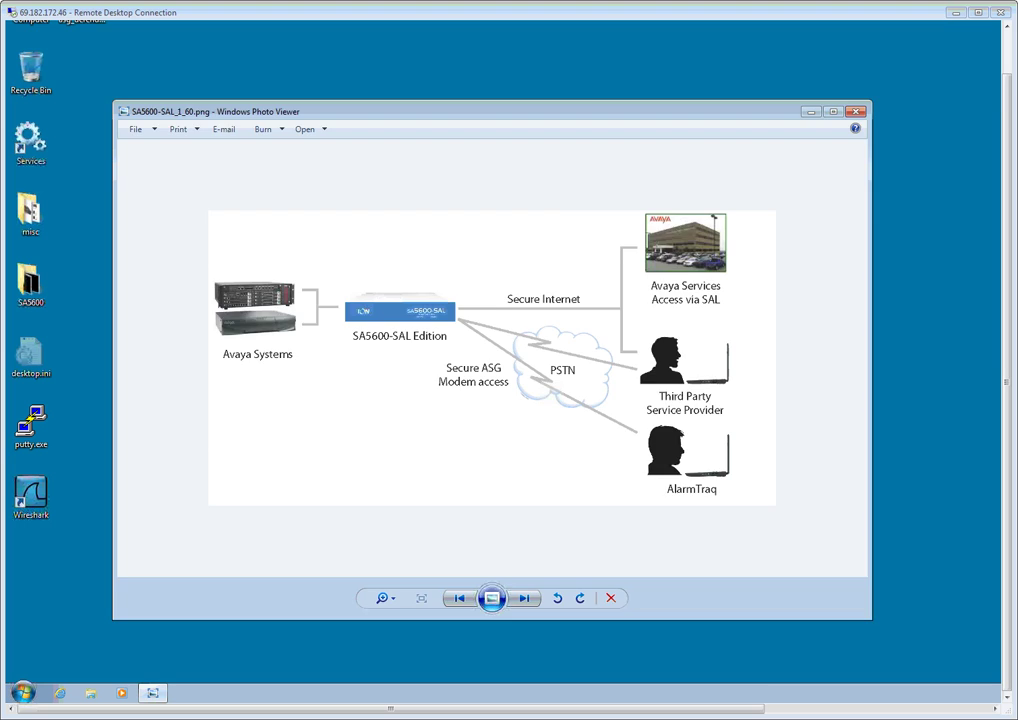
# - Close the network diagram and open a PuTTY serial session on COM1 at 9600
pyautogui.hotkey('alt', 'F4')
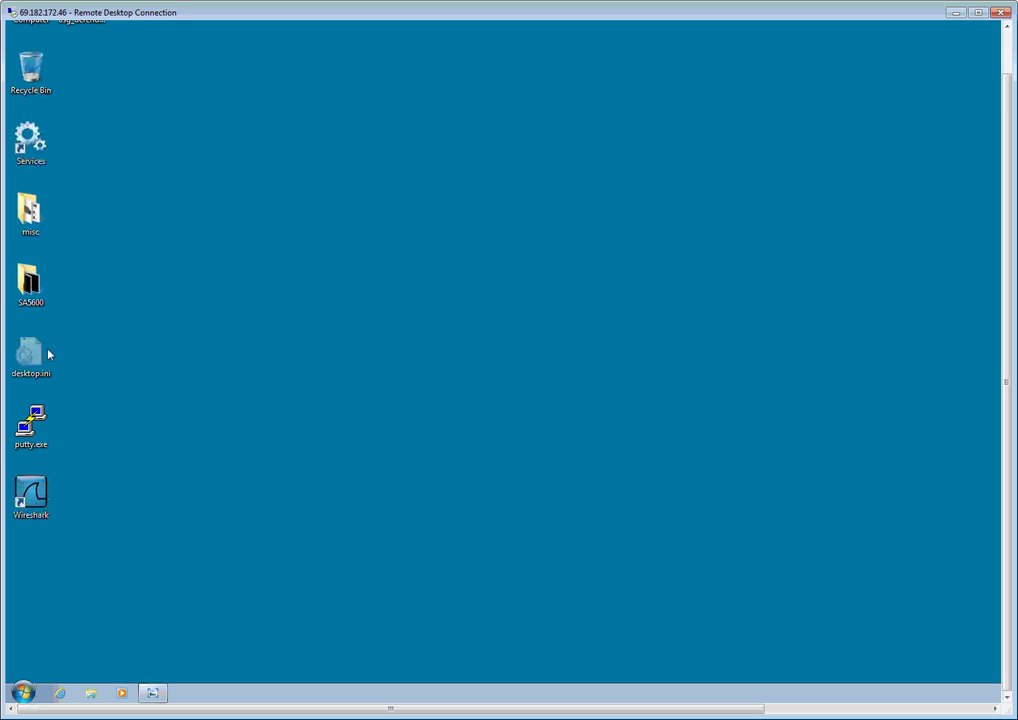
pyautogui.doubleClick(33, 428)
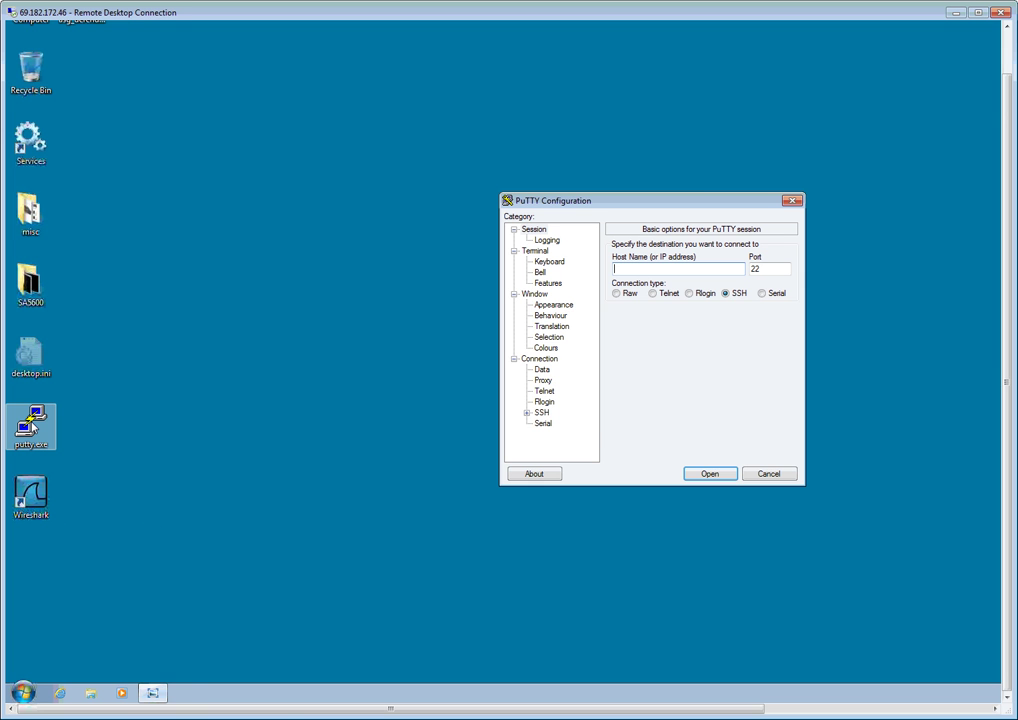
pyautogui.click(762, 294)
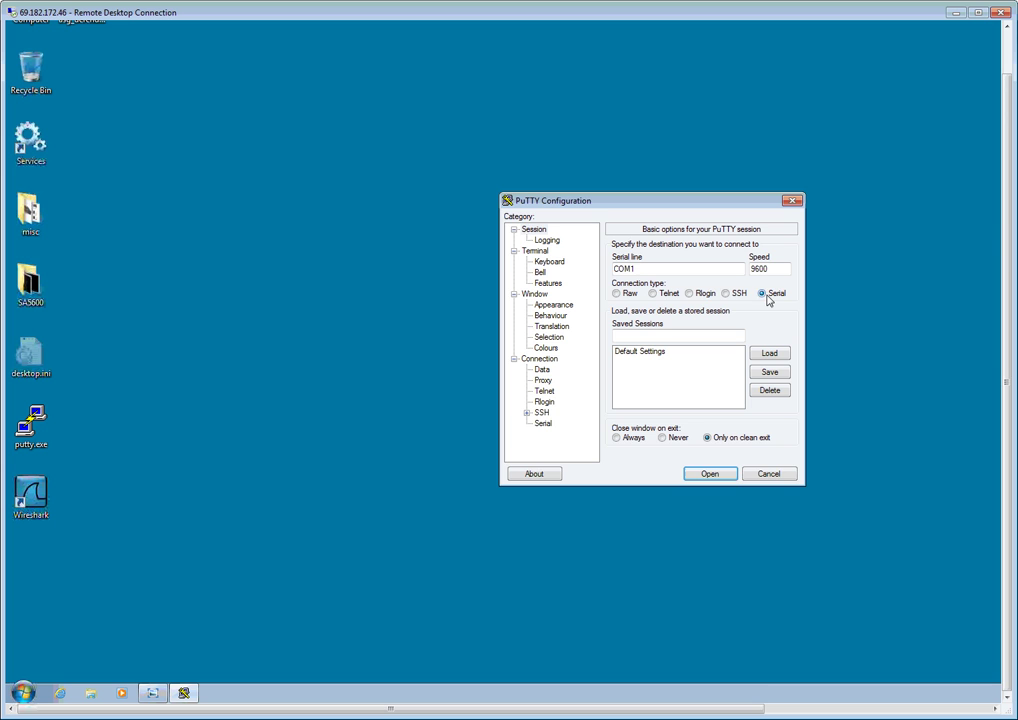
pyautogui.click(724, 474)
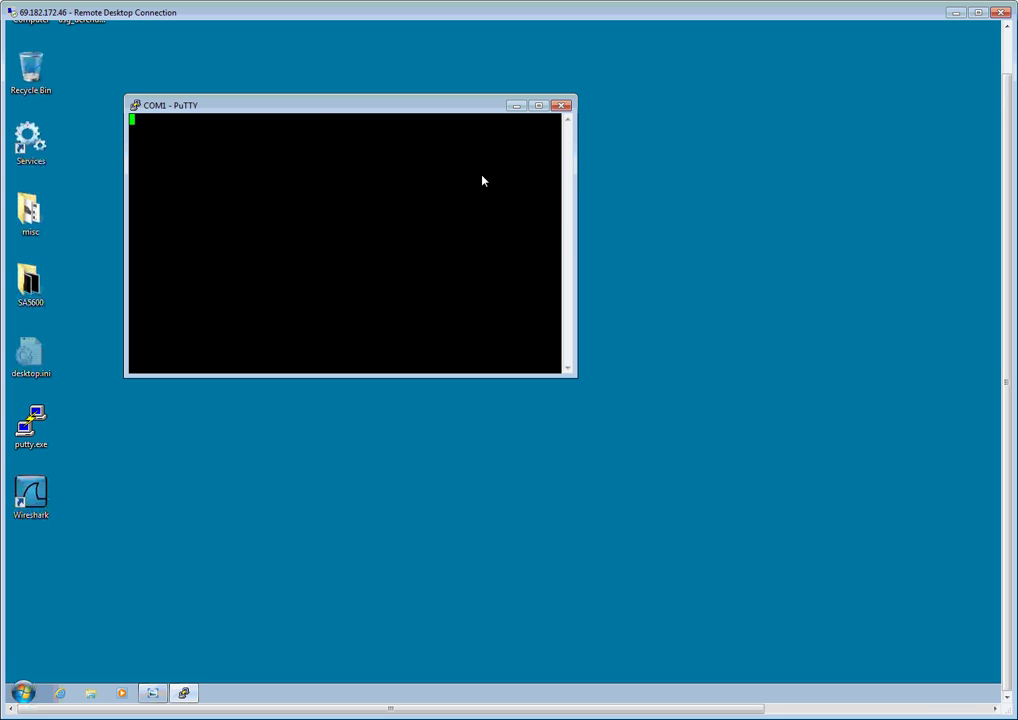
# - Wake the console, begin the AUX port session and connect as the default user
pyautogui.press('Return')
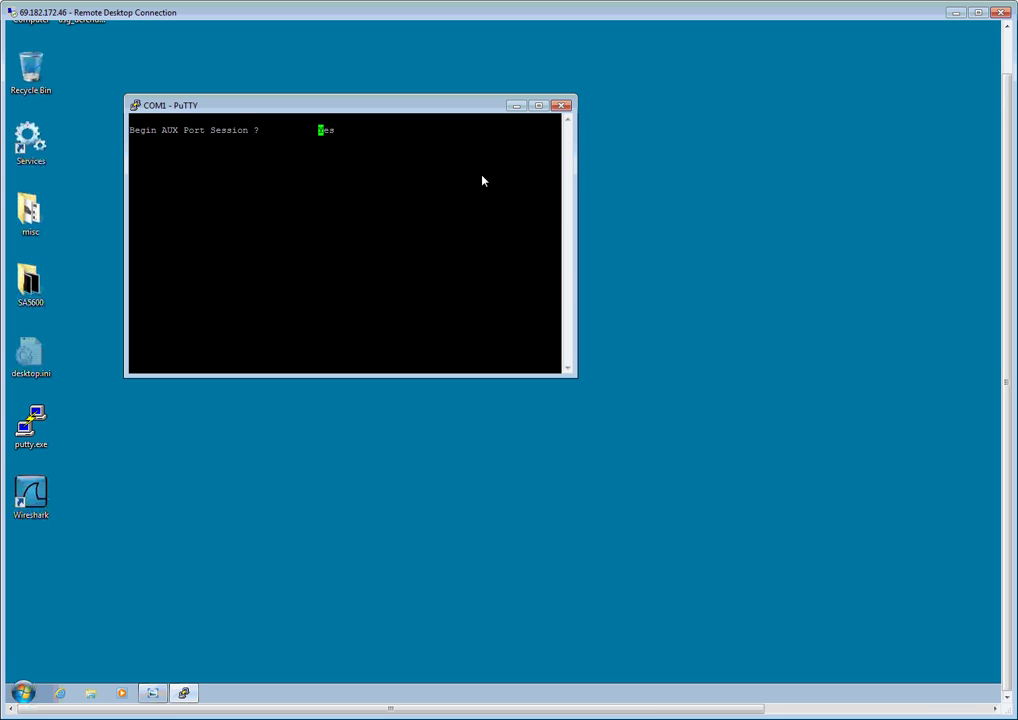
pyautogui.press('Return')
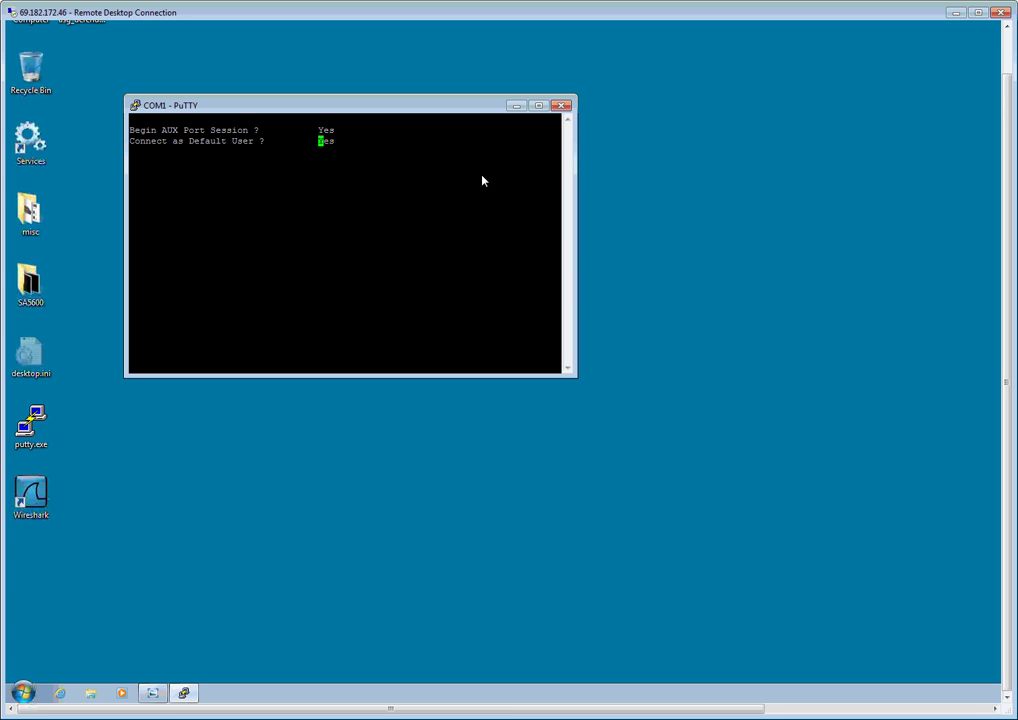
pyautogui.press('Return')
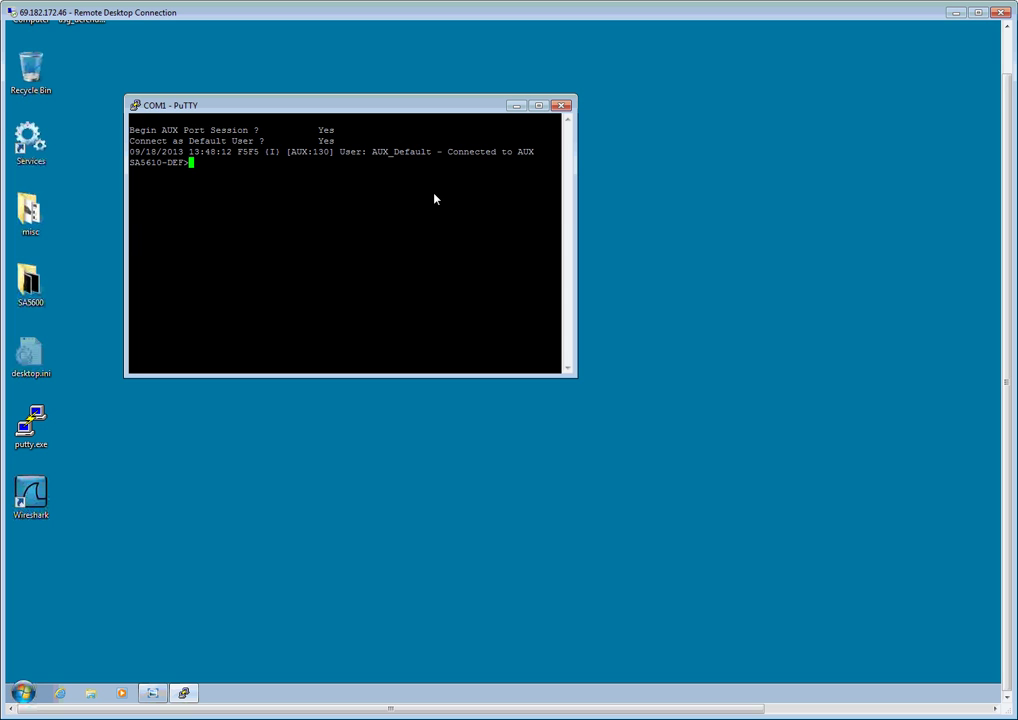
# - Run snp and choose group 1, Network Initialization Params
pyautogui.write('snp')
pyautogui.press('Return')
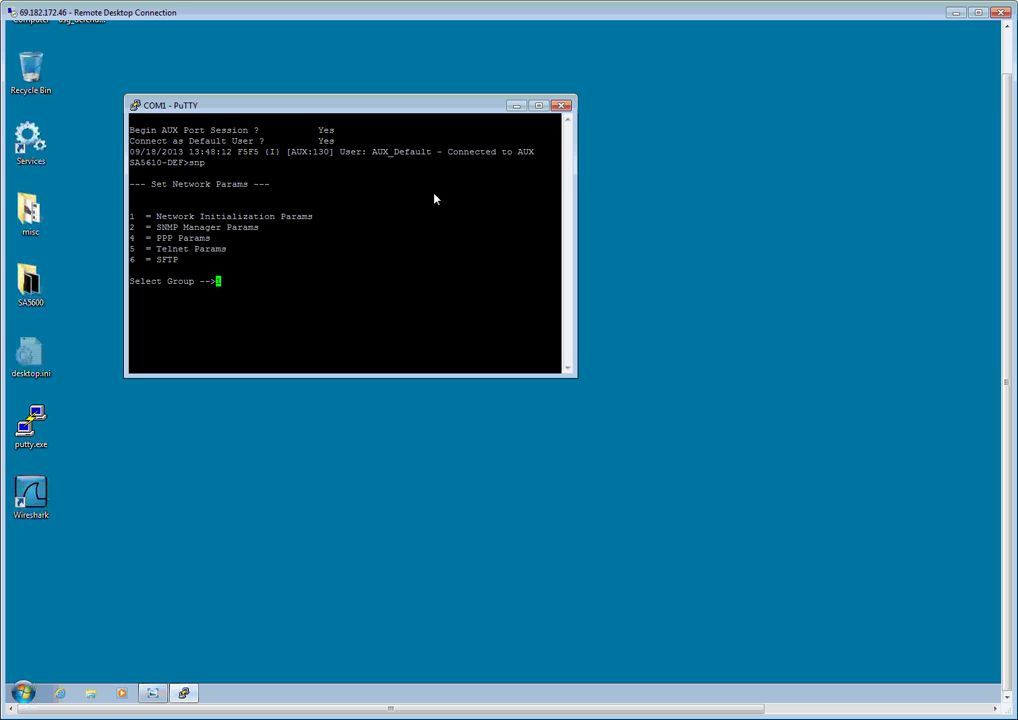
pyautogui.write('1')
pyautogui.press('Return')
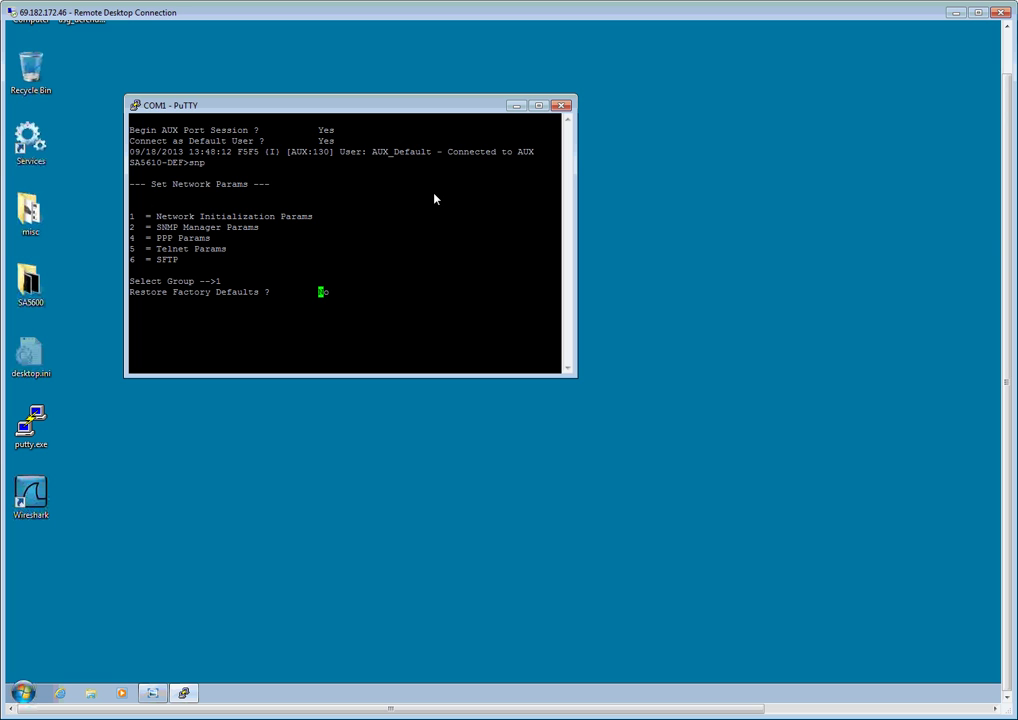
# - Decline factory defaults, keep internal Auto Sensing and 192.168.0.1, and replace the external address
pyautogui.press('Return')
pyautogui.press('Return')
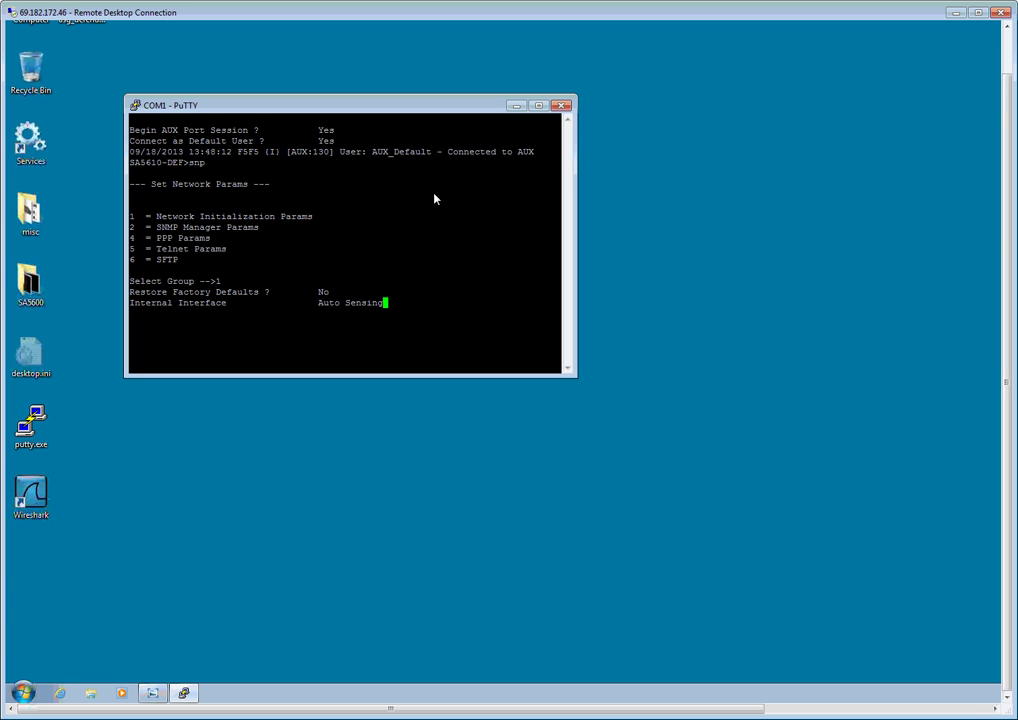
pyautogui.press('Return')
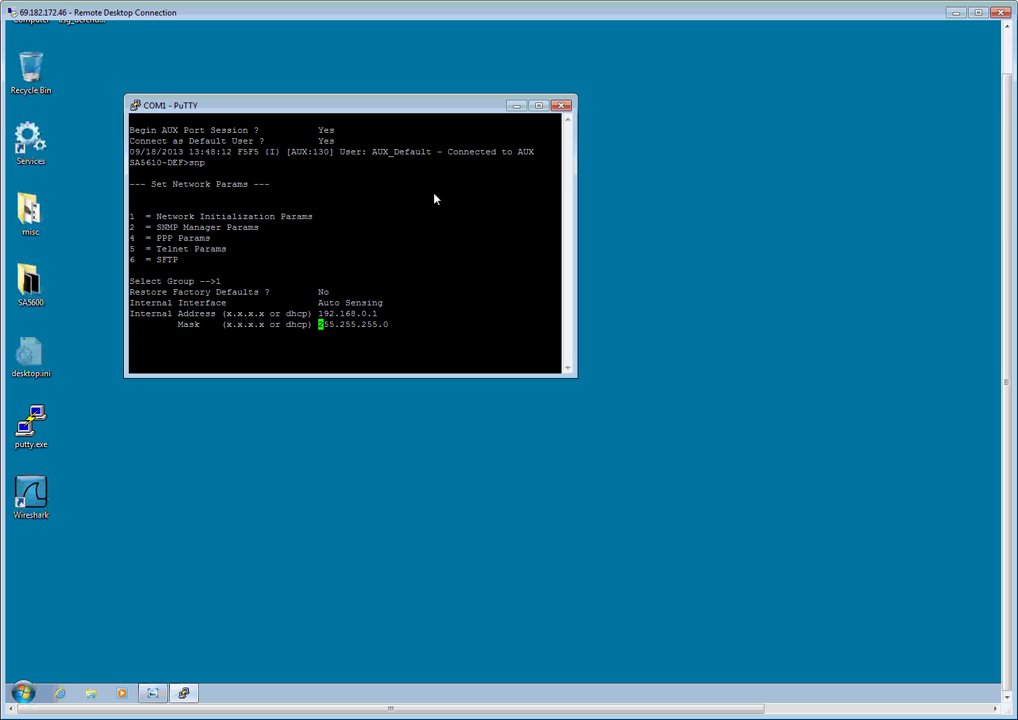
pyautogui.press('Return')
pyautogui.press('Return')
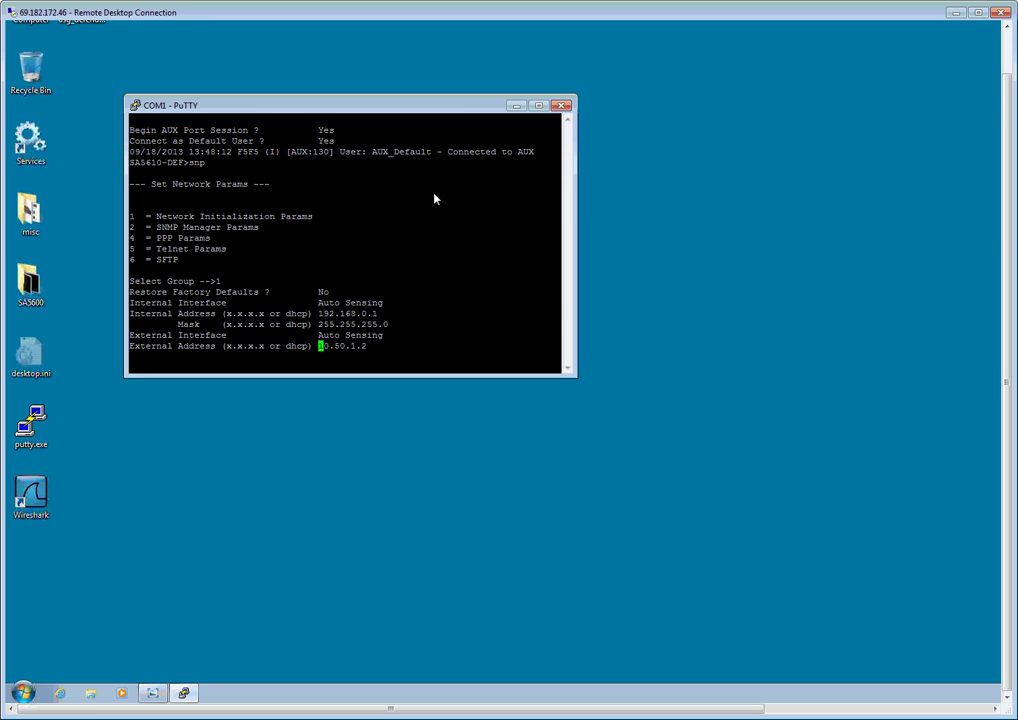
pyautogui.press('BackSpace')
pyautogui.write('192')
pyautogui.write('.168.')
pyautogui.write('1.30')
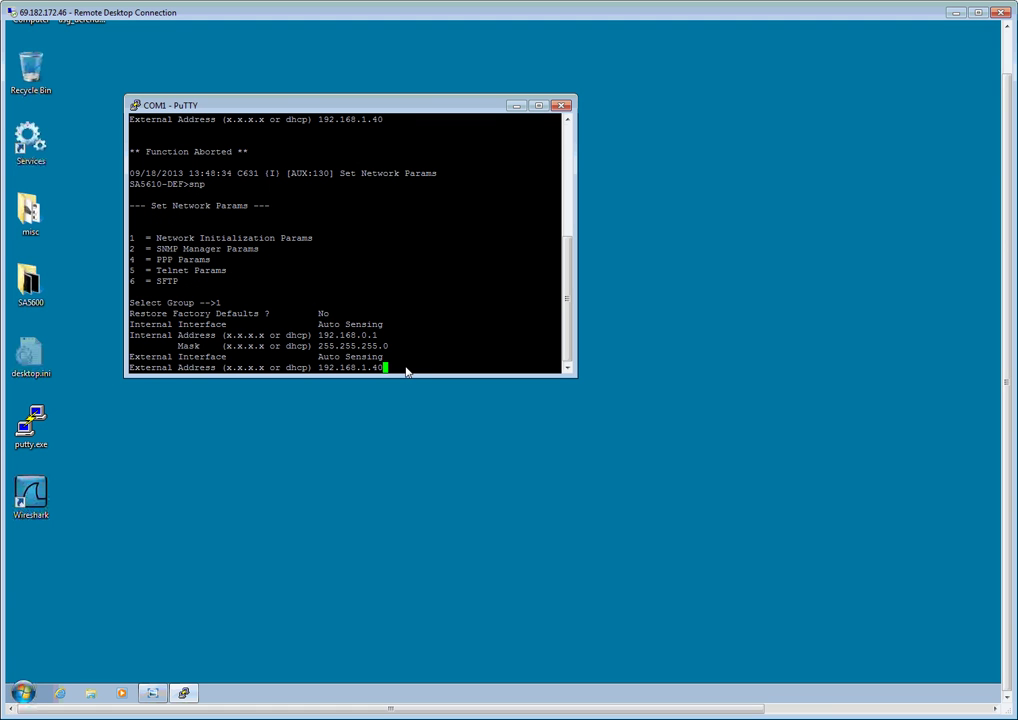
# - Set external mask 255.255.255.0, gateway and nameserver 192.168.1.1, keeping the PPP address defaults
pyautogui.press('Return')
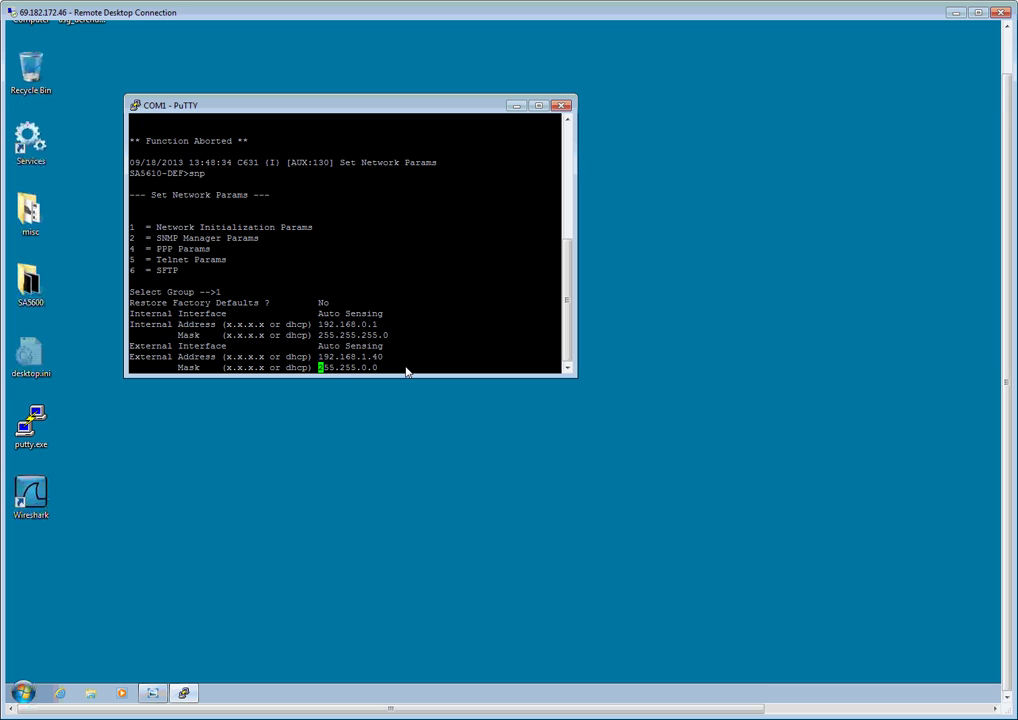
pyautogui.press('BackSpace')
pyautogui.write('255.255.255.0')
pyautogui.press('Return')
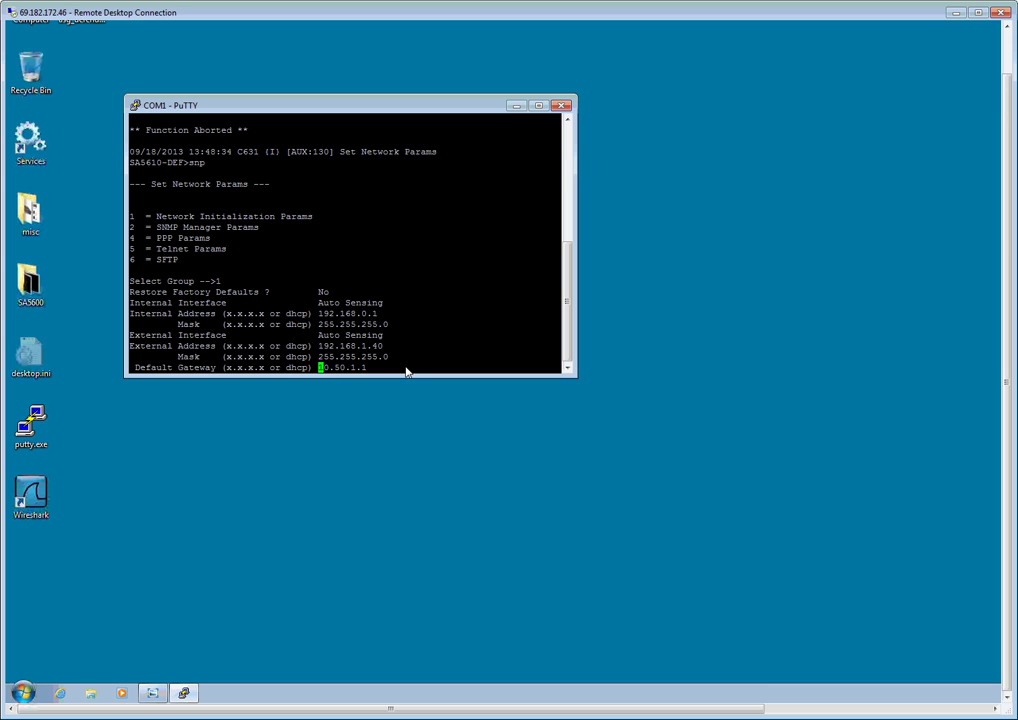
pyautogui.press('BackSpace')
pyautogui.write('192.168.1.1')
pyautogui.press('Return')
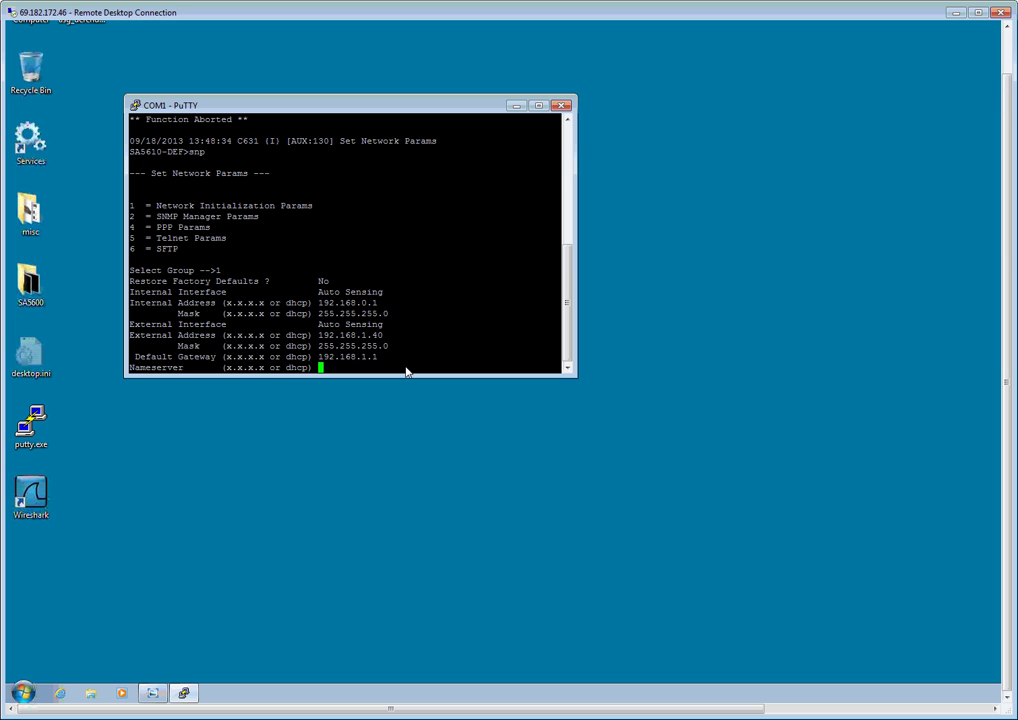
pyautogui.write('192.168.1.1')
pyautogui.press('Return')
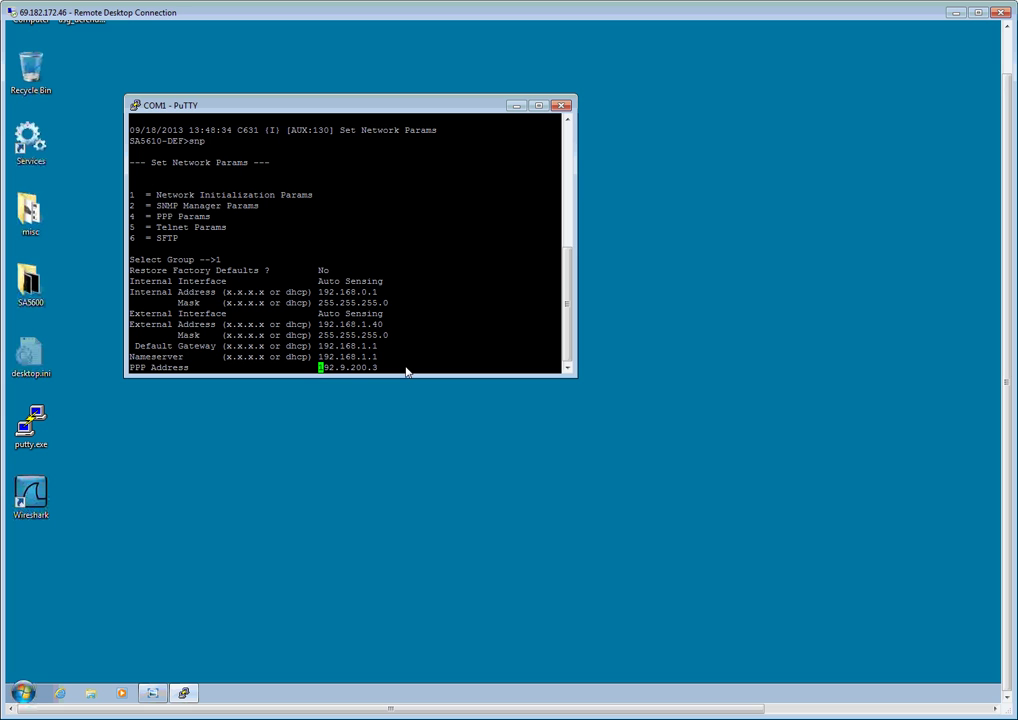
pyautogui.press('Return')
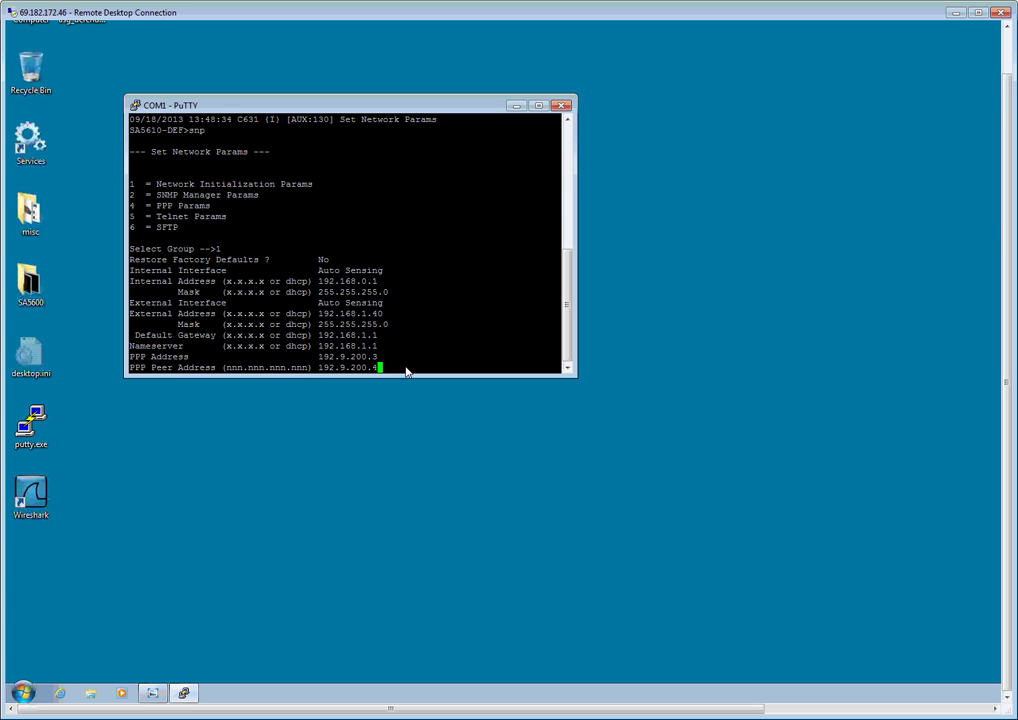
pyautogui.press('Return')
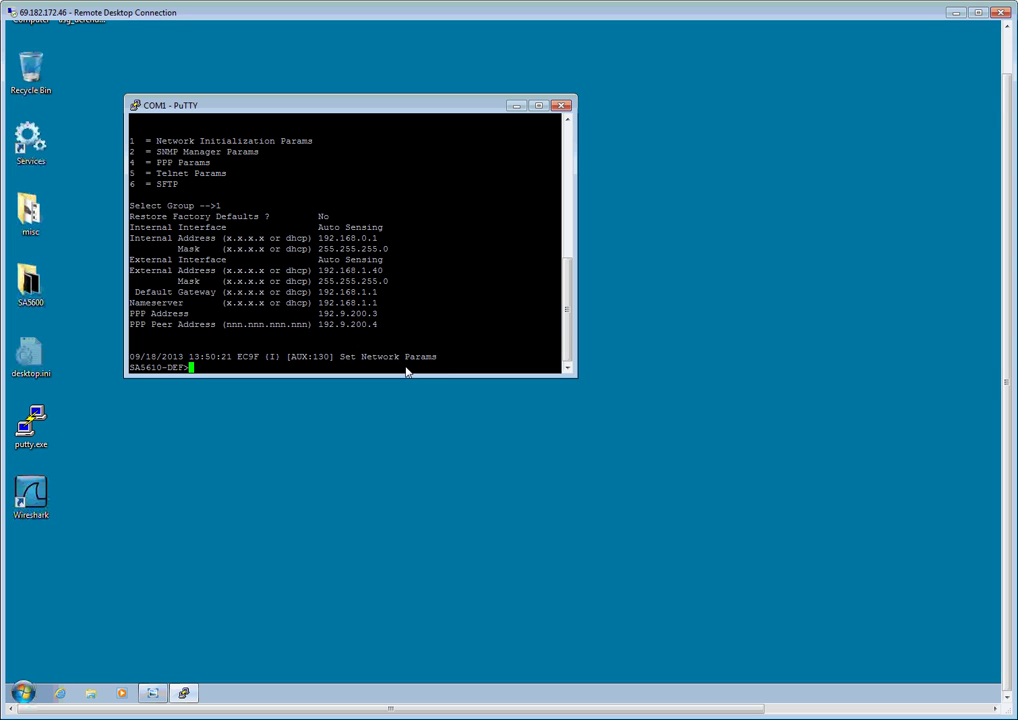
# - Open ssp group 3, Action Routine Params, enter the home phone number and skip the remaining numbers
pyautogui.write('ssp')
pyautogui.press('Return')
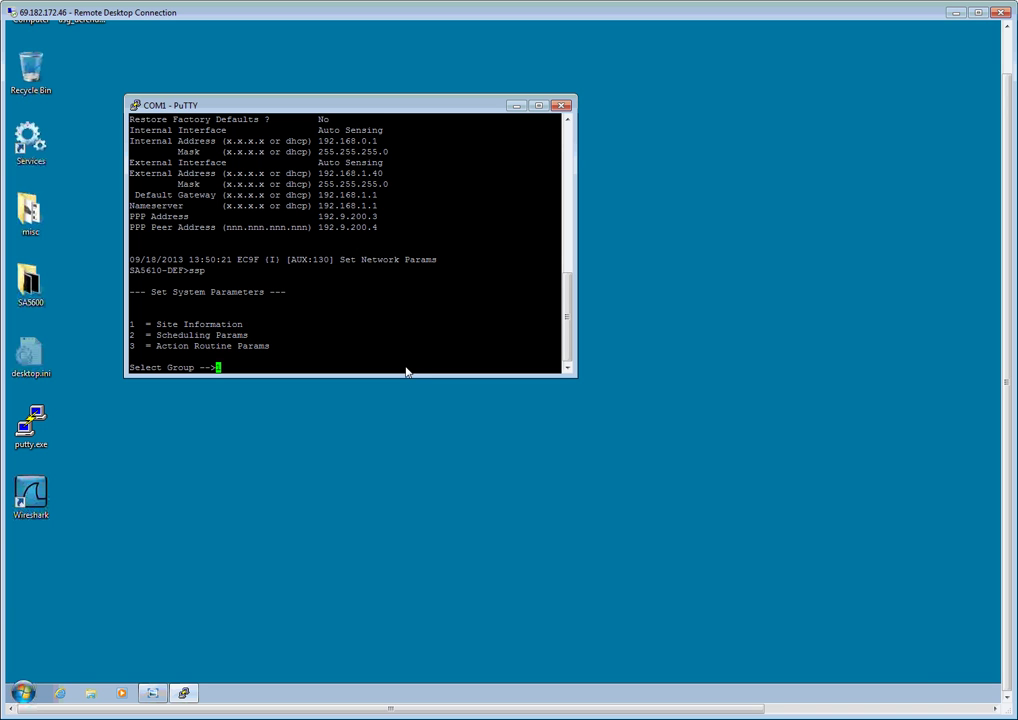
pyautogui.write('3')
pyautogui.press('Return')
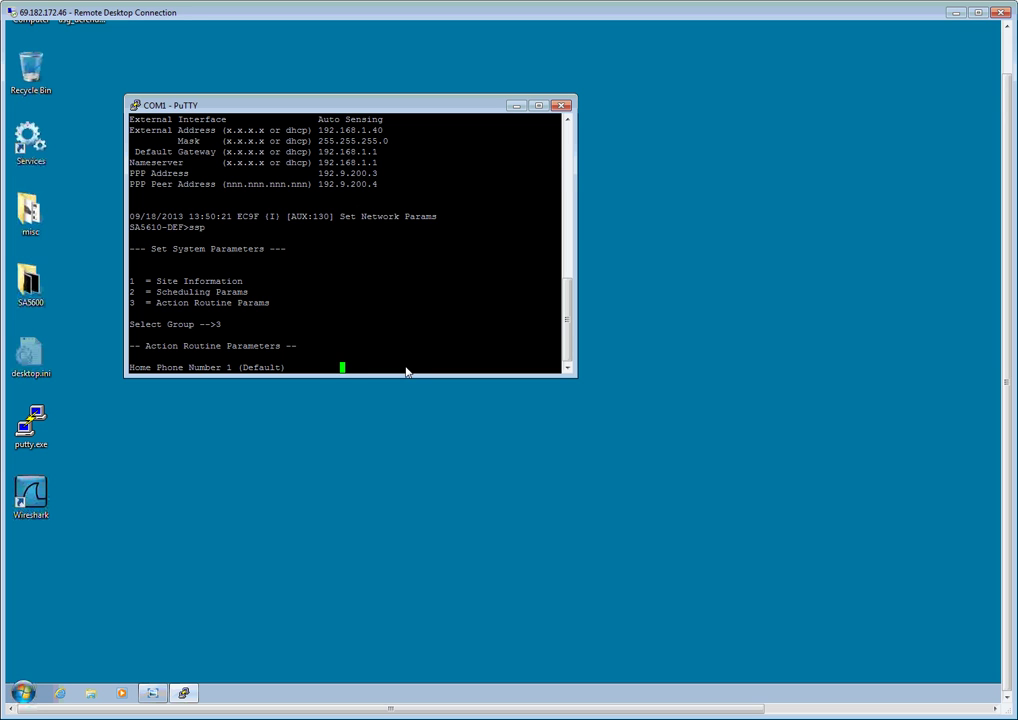
pyautogui.press('Return')
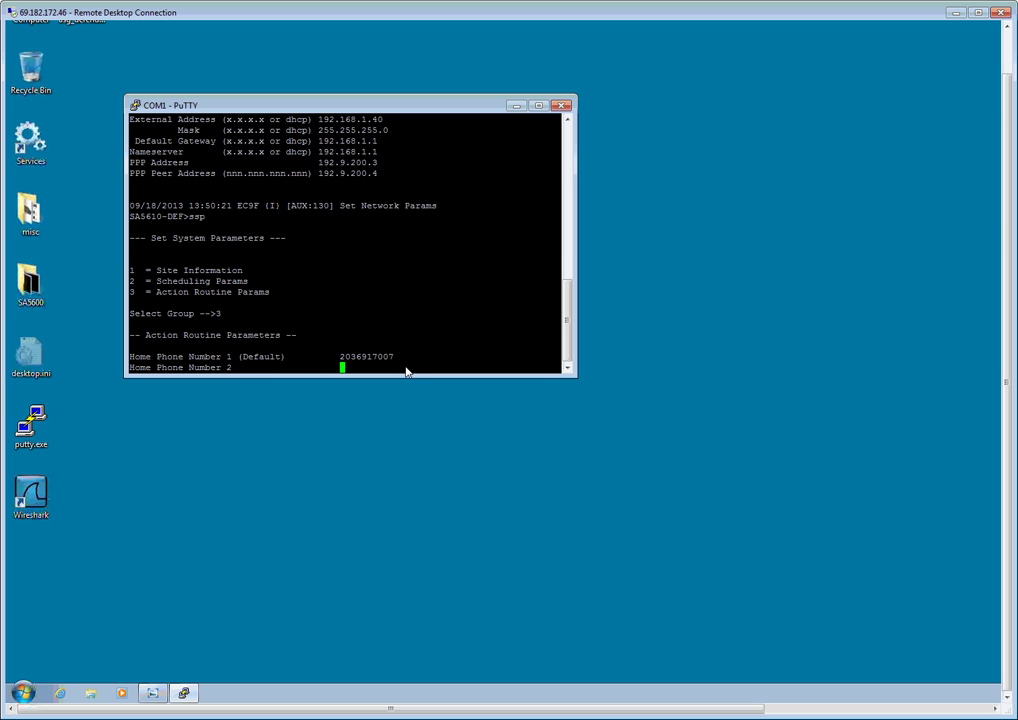
pyautogui.press('Return')
pyautogui.press('Return')
pyautogui.press('Return')
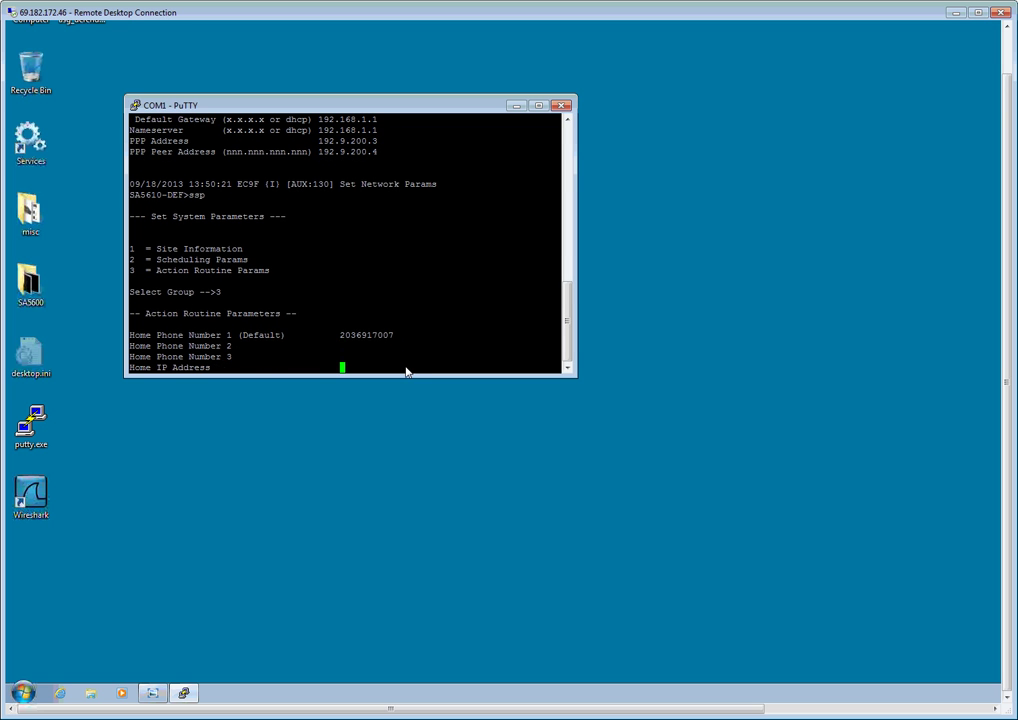
# - Set a 5 s transmit delay, report multiple alarms, keep pager/modem defaults and save alarm files
pyautogui.write('5')
pyautogui.press('Return')
pyautogui.write('Yes')
pyautogui.press('Return')
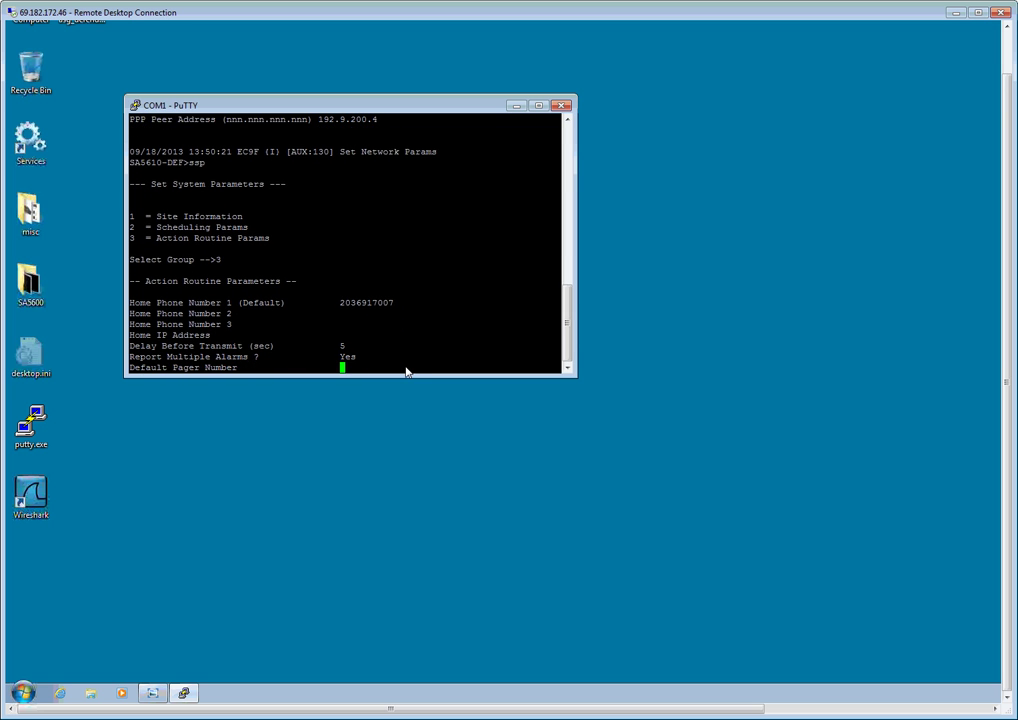
pyautogui.press('Return')
pyautogui.press('Return')
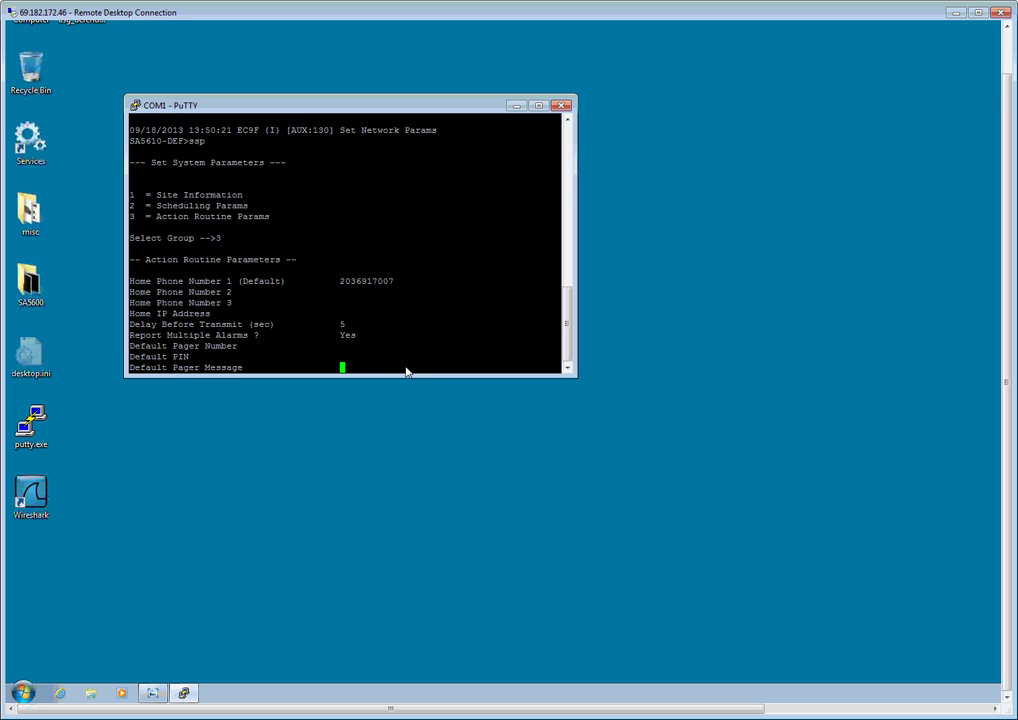
pyautogui.press('Return')
pyautogui.press('Return')
pyautogui.press('Return')
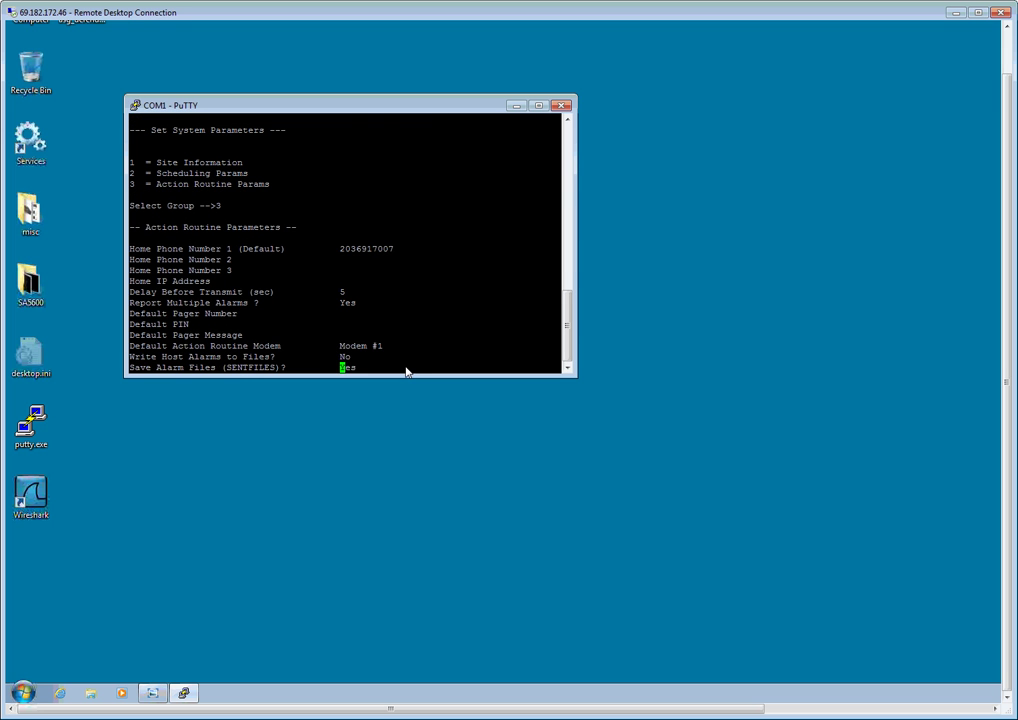
pyautogui.write('Yes')
pyautogui.press('Return')
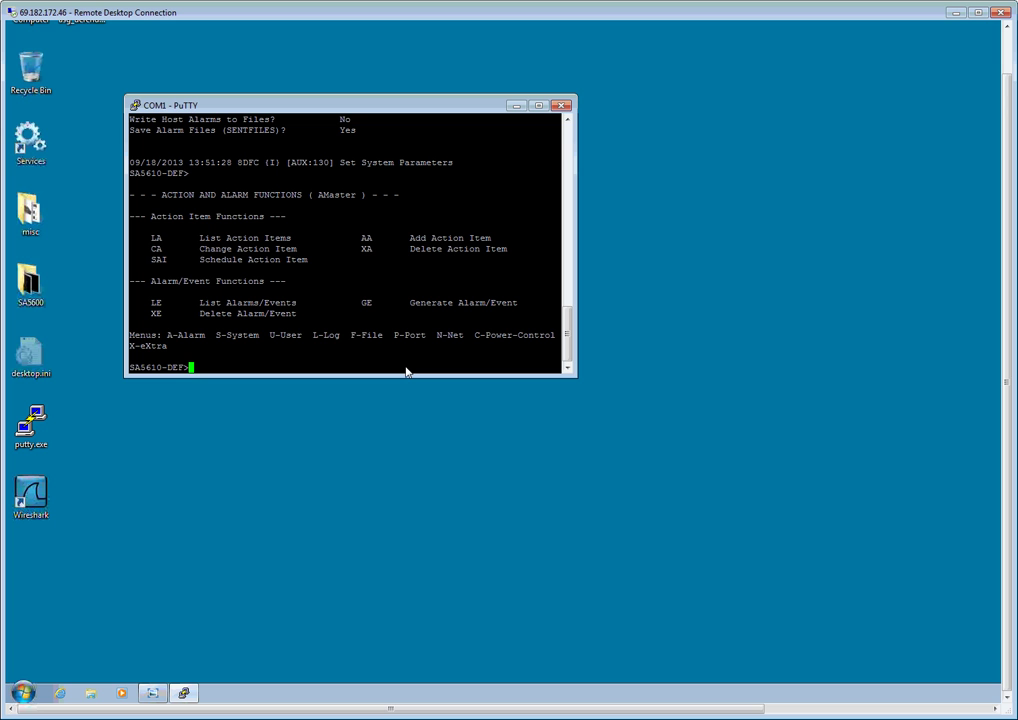
# - Run asip at the SA5610-DEF> prompt to add an Avaya IP device
pyautogui.write('asip')
pyautogui.press('Return')
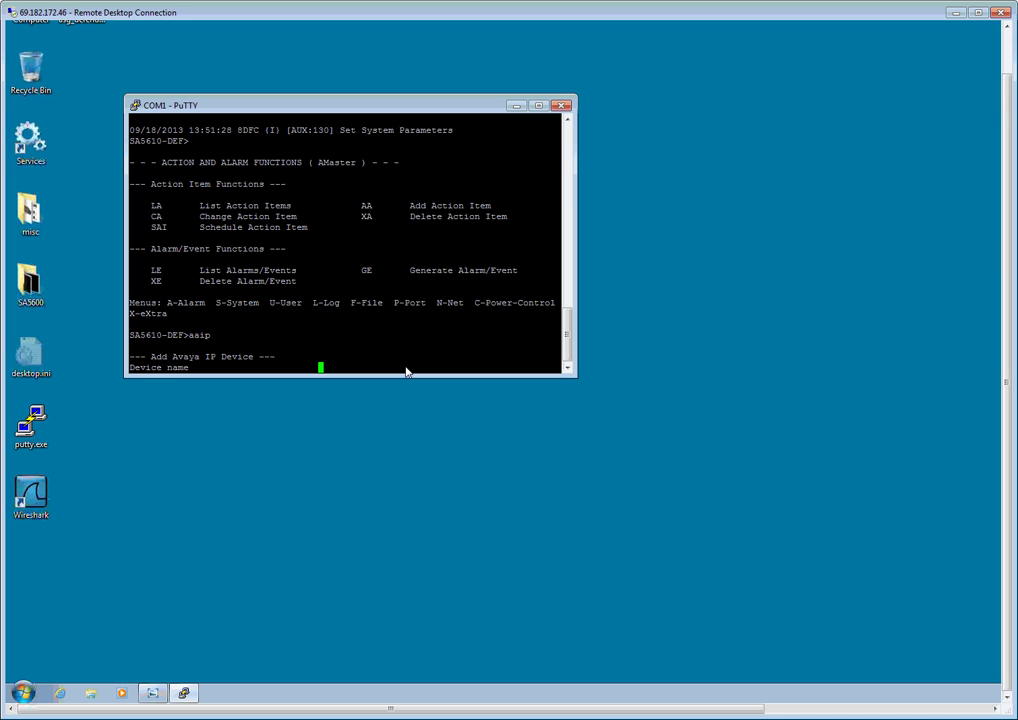
pyautogui.write('H1000567890')
pyautogui.press('Return')
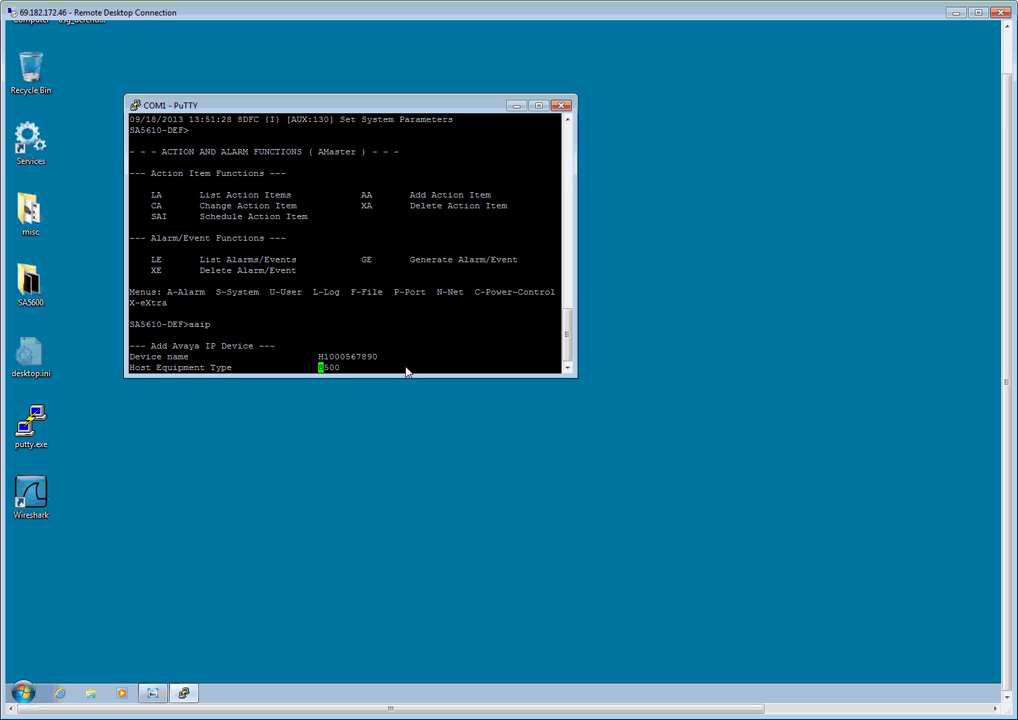
pyautogui.press('space')
pyautogui.press('Return')
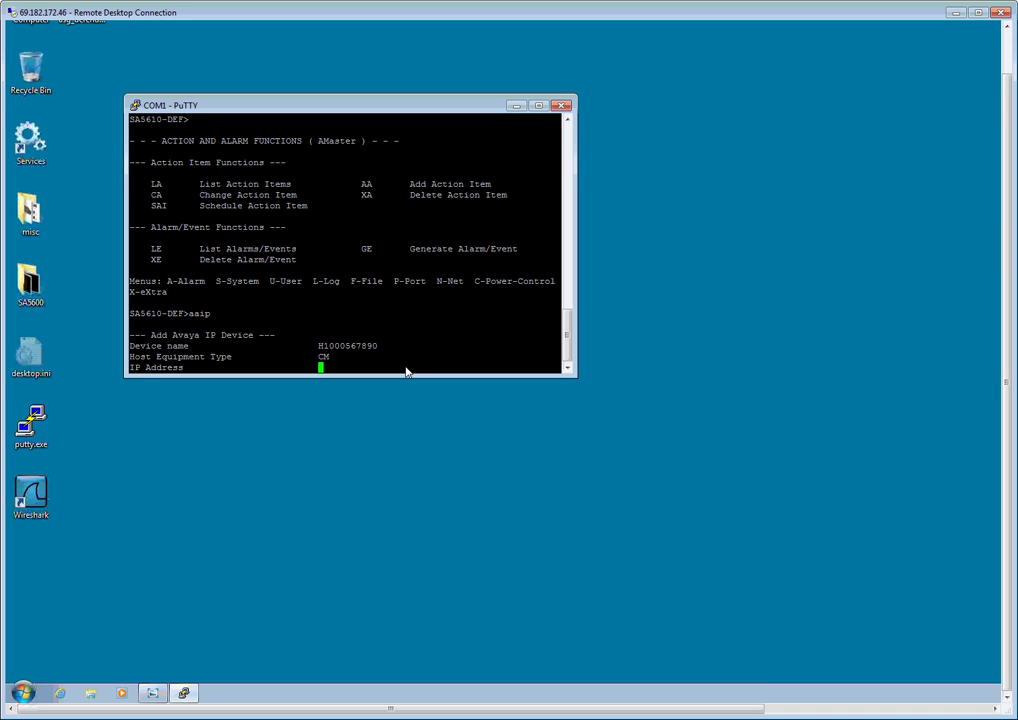
pyautogui.write('192.168.1.30')
pyautogui.press('Return')
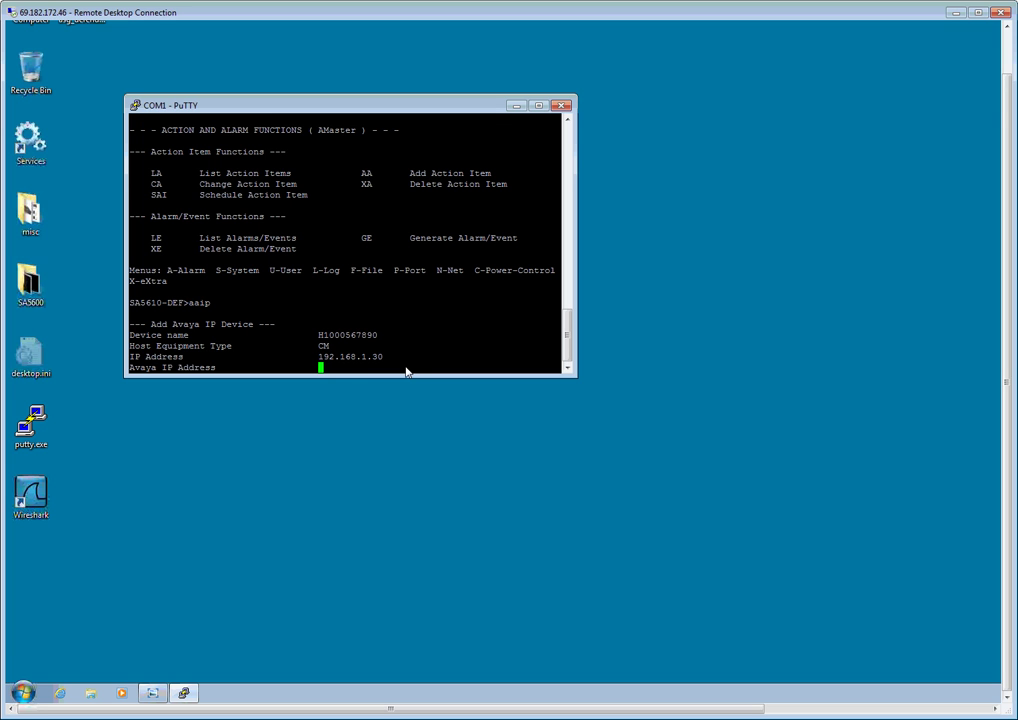
pyautogui.write('192.168.1.30')
pyautogui.press('Return')
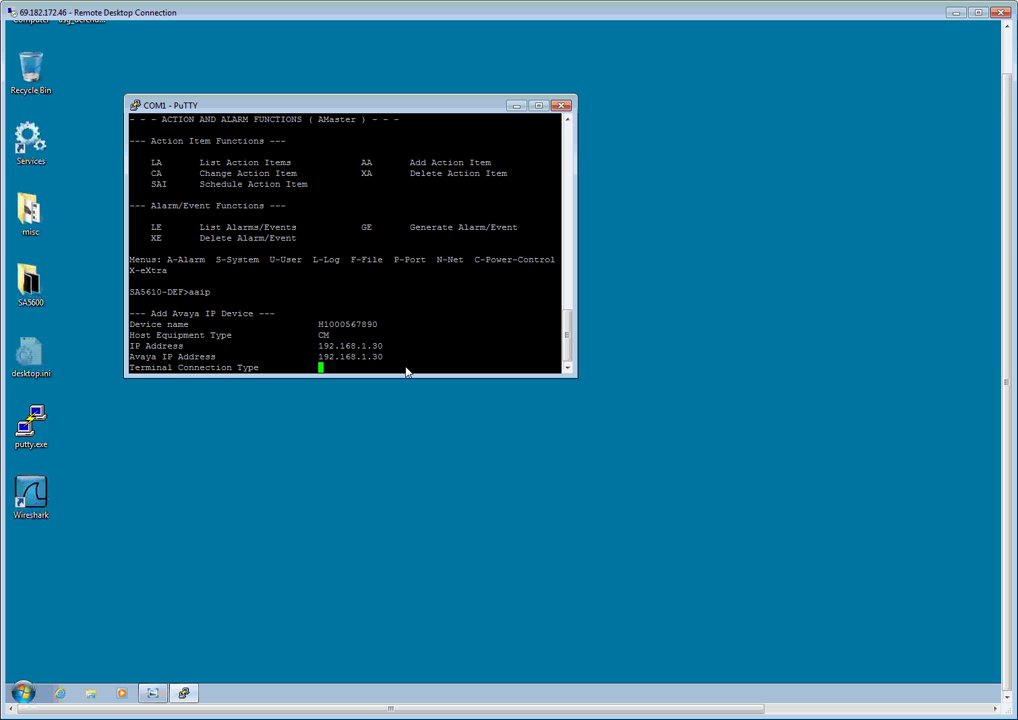
# - Choose SSH, keep the default ports, leave comments empty and decline adding another device
pyautogui.write('SSH')
pyautogui.press('Return')
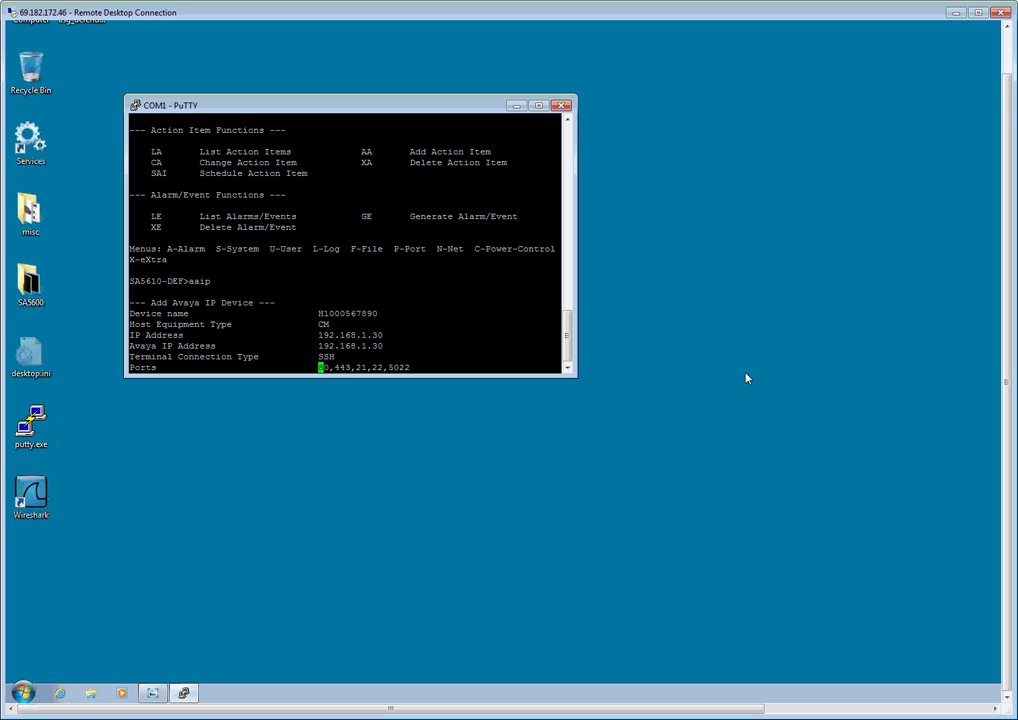
pyautogui.press('End')
pyautogui.press('Return')
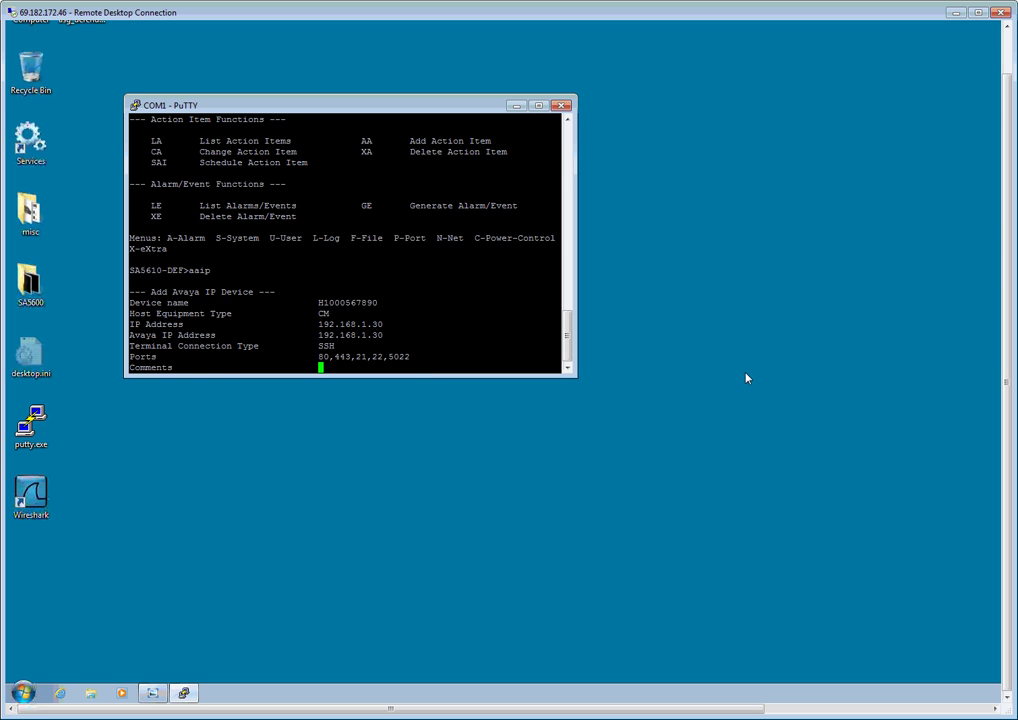
pyautogui.press('Return')
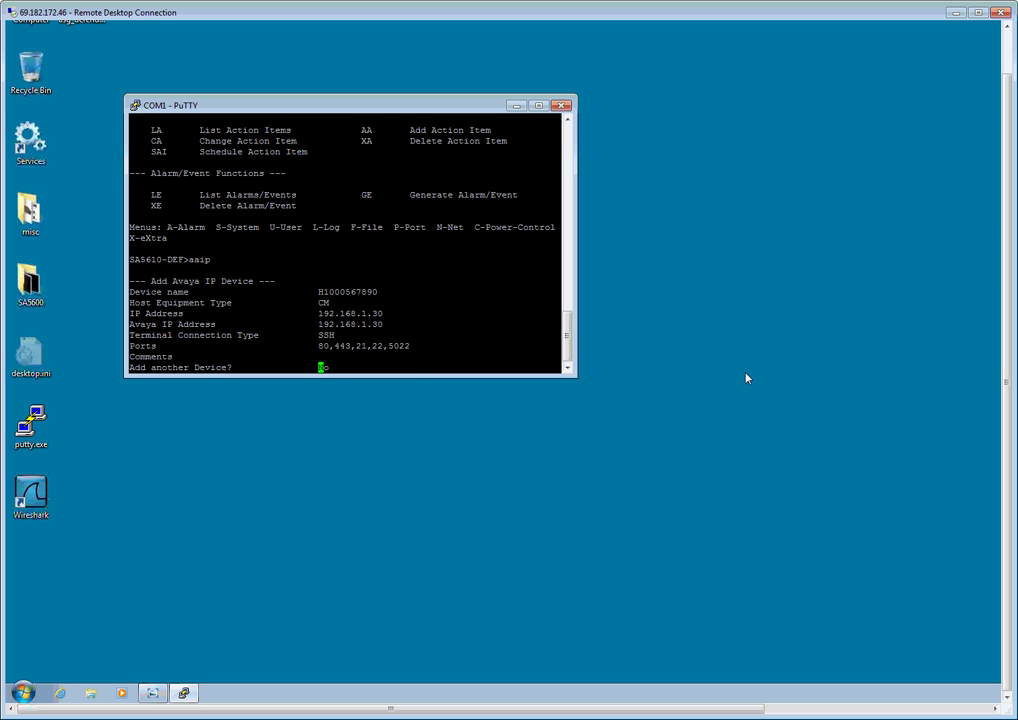
pyautogui.press('Return')
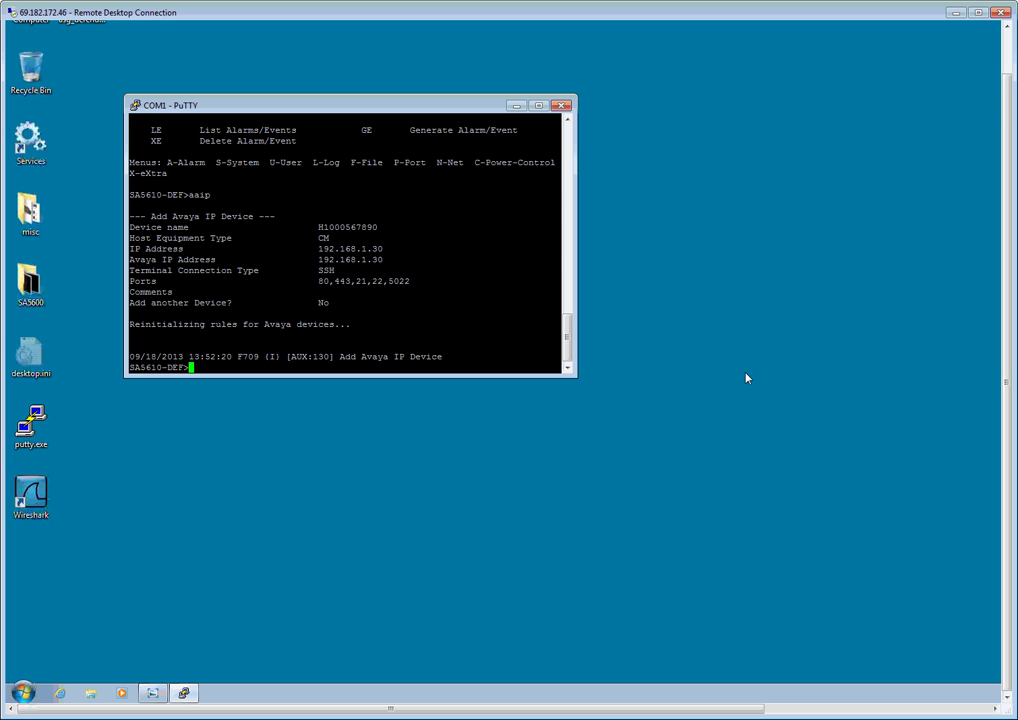
pyautogui.write('a')
pyautogui.write('s')
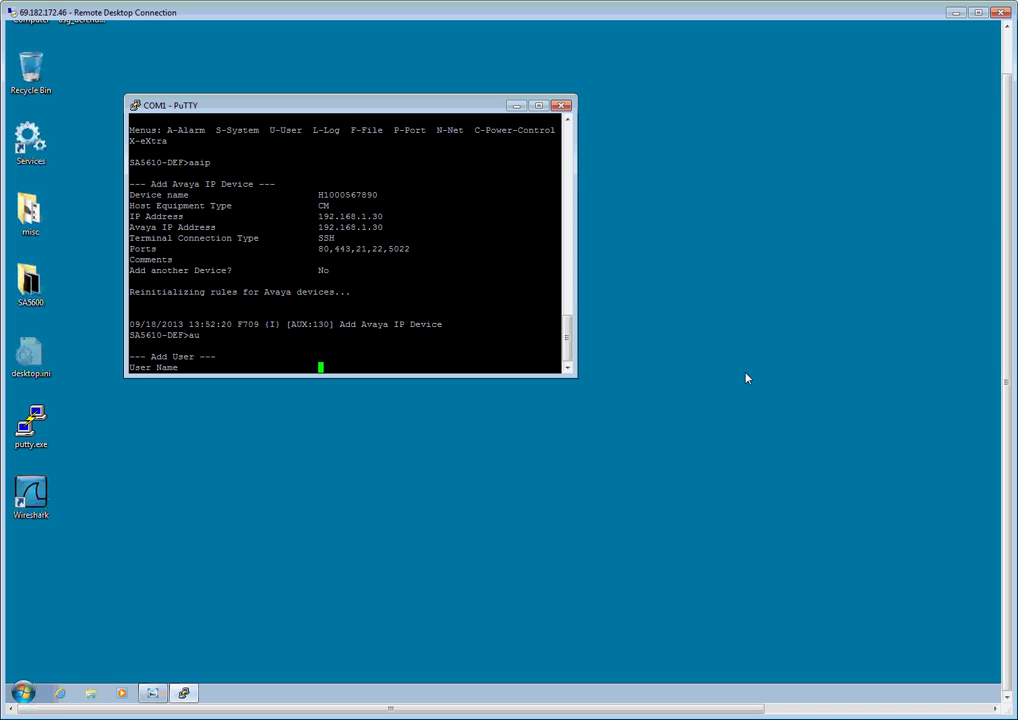
# - Create user rdadmin with CMaster access, default login settings and Password/Callback authentication
pyautogui.write('rdadmin')
pyautogui.press('Return')
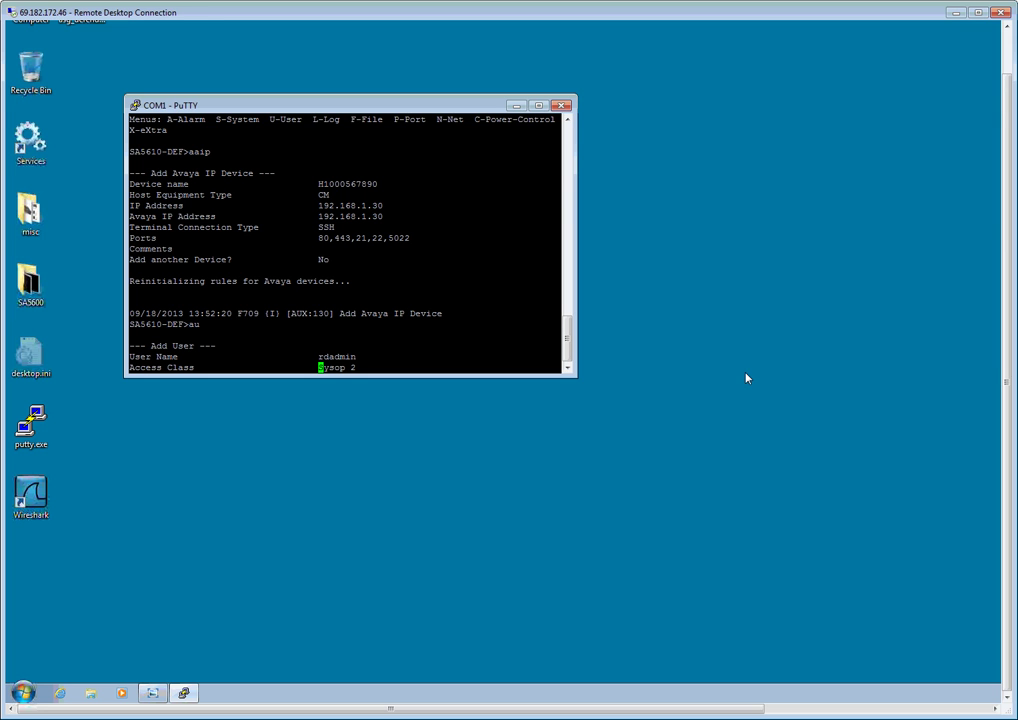
pyautogui.press('space')
pyautogui.press('Return')
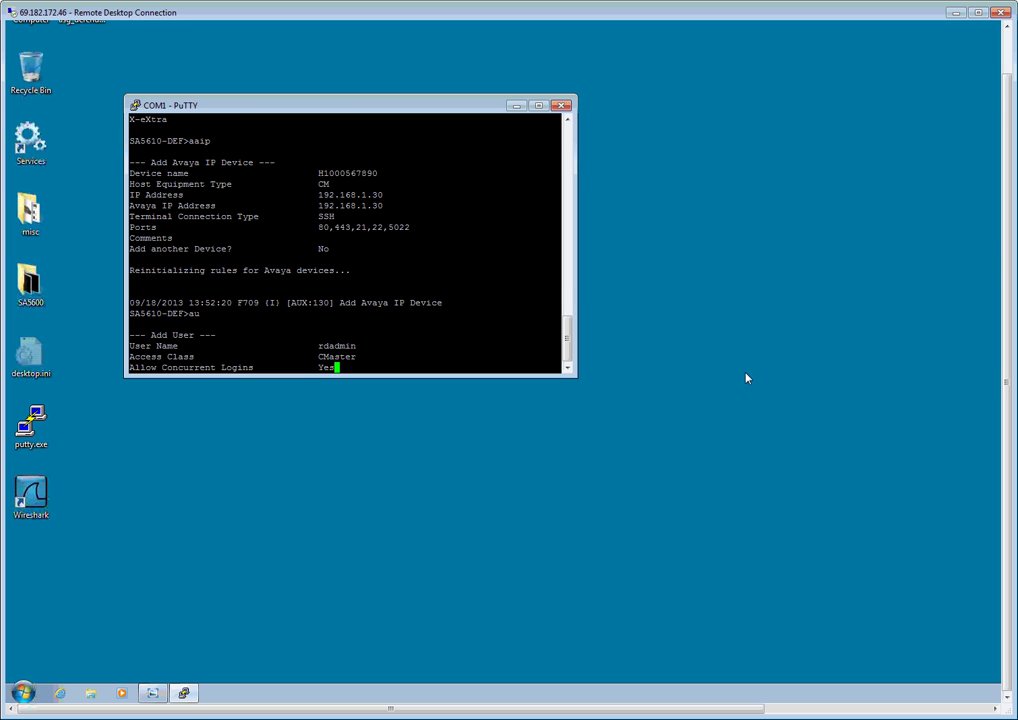
pyautogui.press('Return')
pyautogui.press('Return')
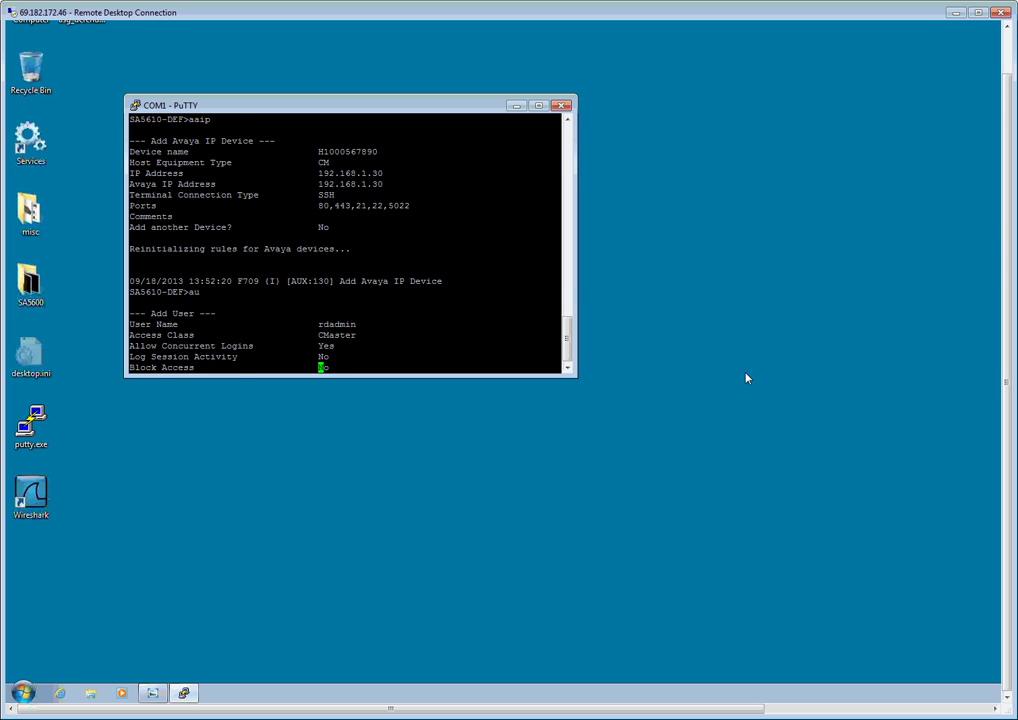
pyautogui.press('Return')
pyautogui.press('Return')
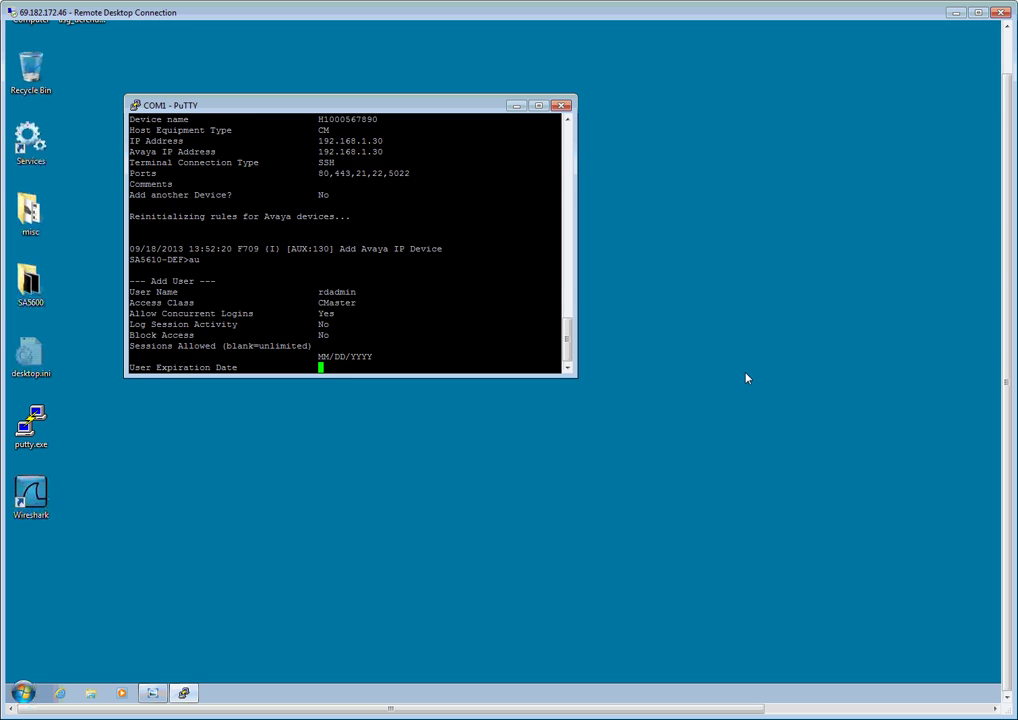
pyautogui.press('Return')
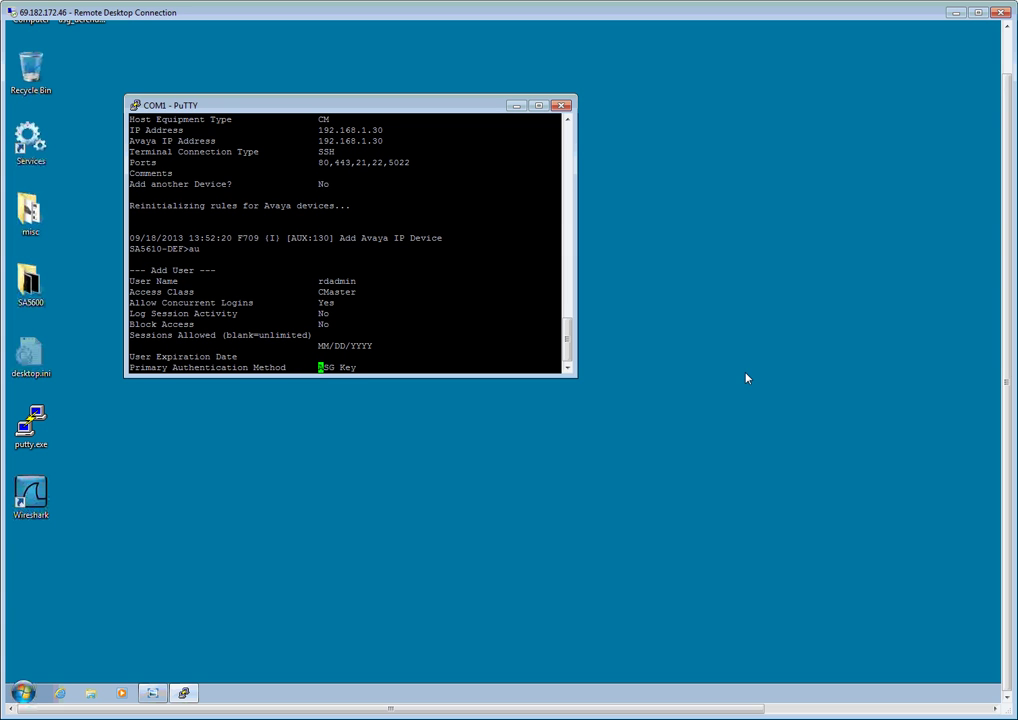
pyautogui.press('space')
pyautogui.press('Return')
# - Keep no secondary authentication, enter the user's password twice, and set Passthru access
pyautogui.press('Return')
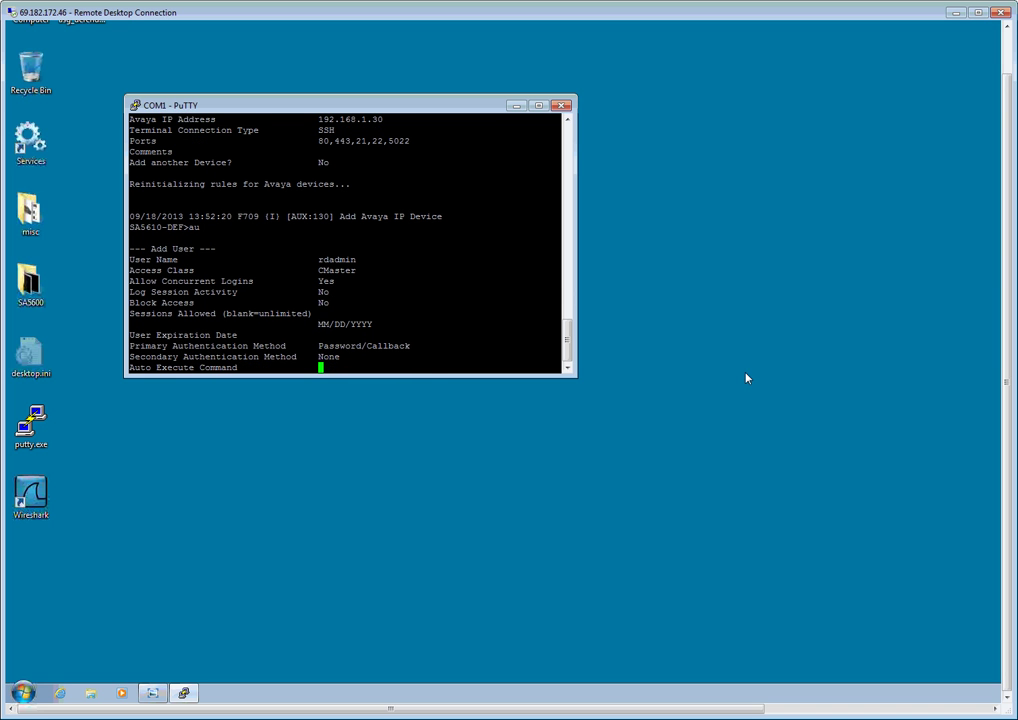
pyautogui.press('Return')
pyautogui.press('Return')
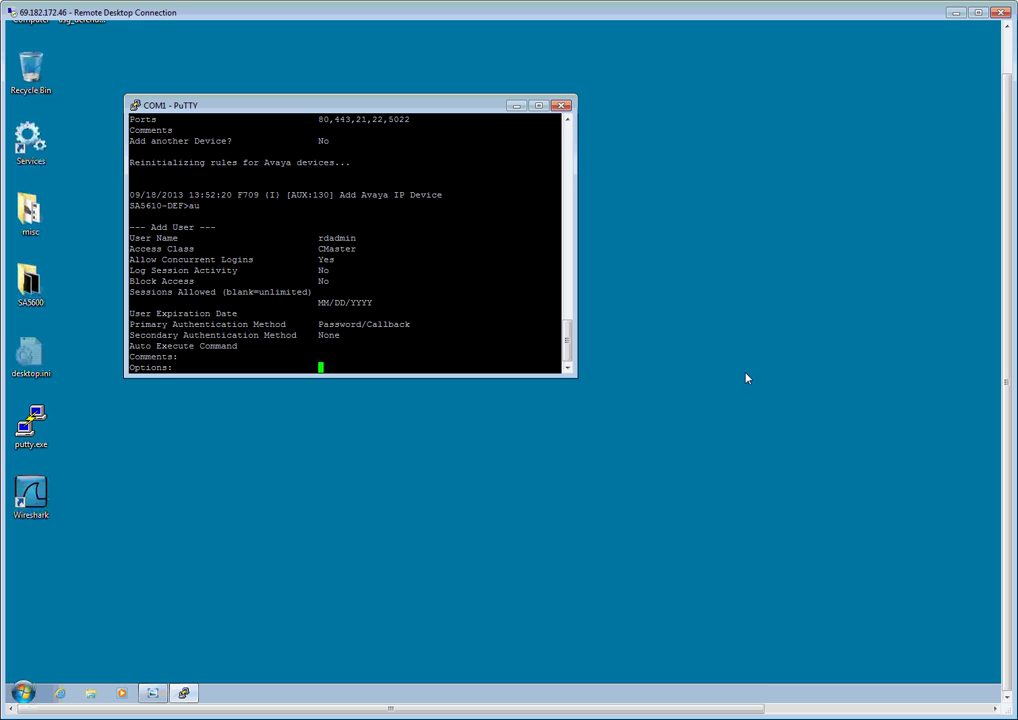
pyautogui.press('Return')
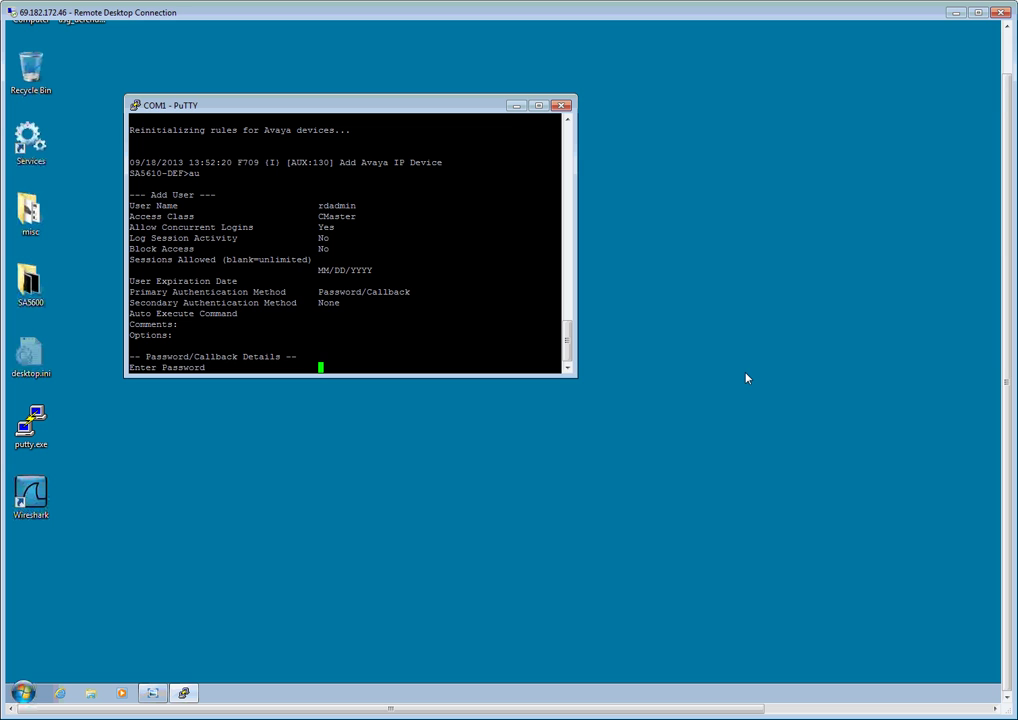
pyautogui.write('*******')
pyautogui.press('Return')
pyautogui.write('*******')
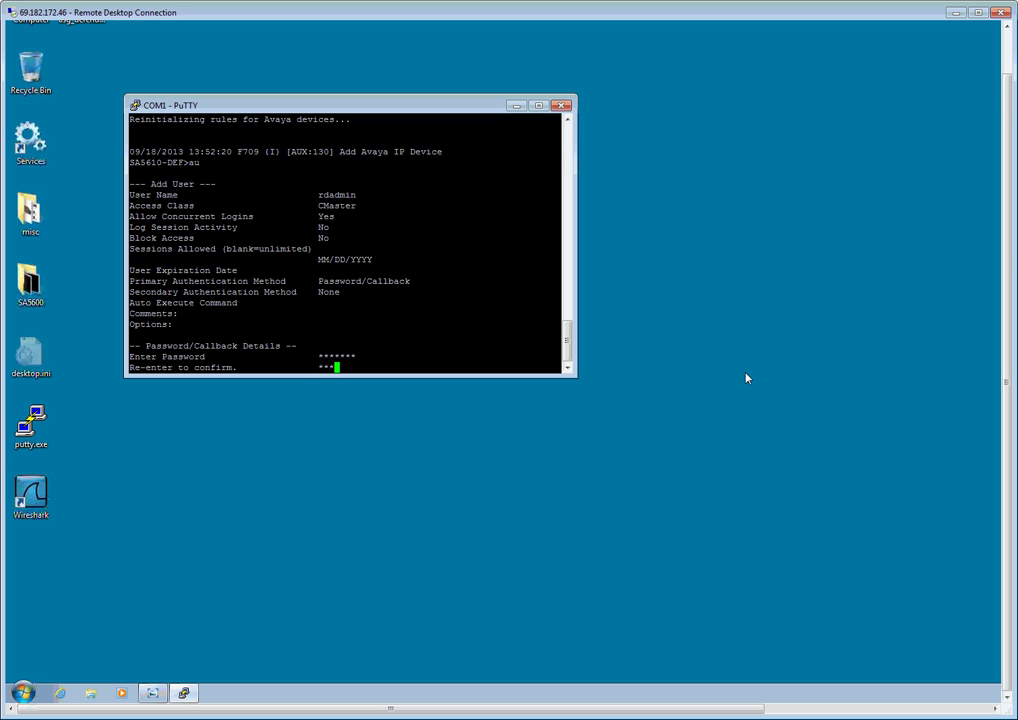
pyautogui.press('Return')
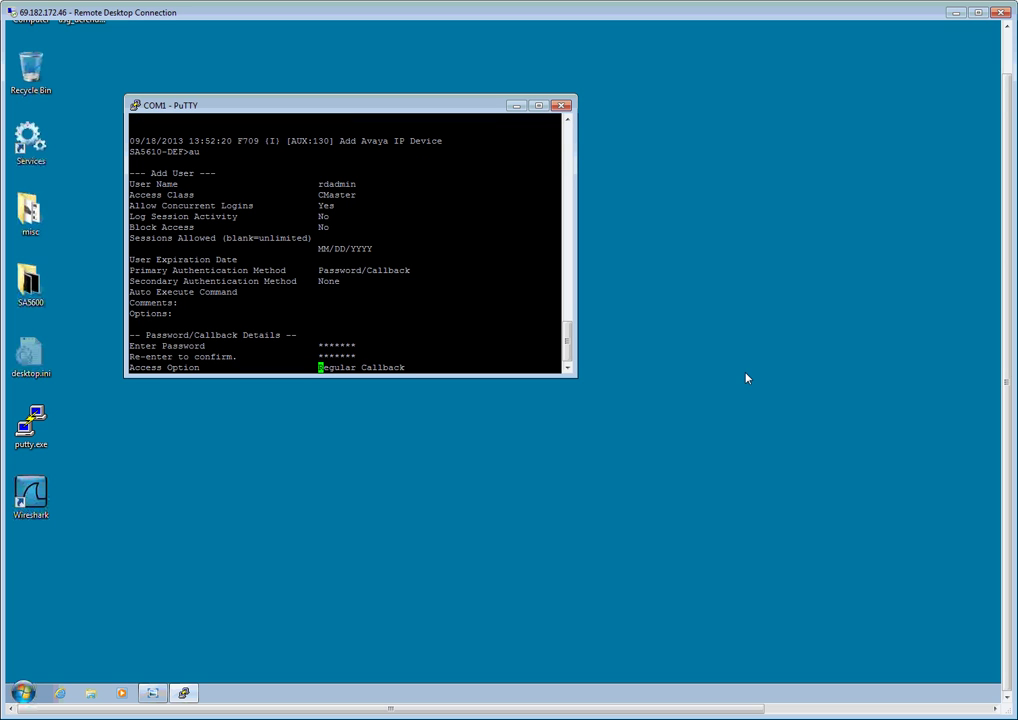
pyautogui.press('space')
pyautogui.press('Return')
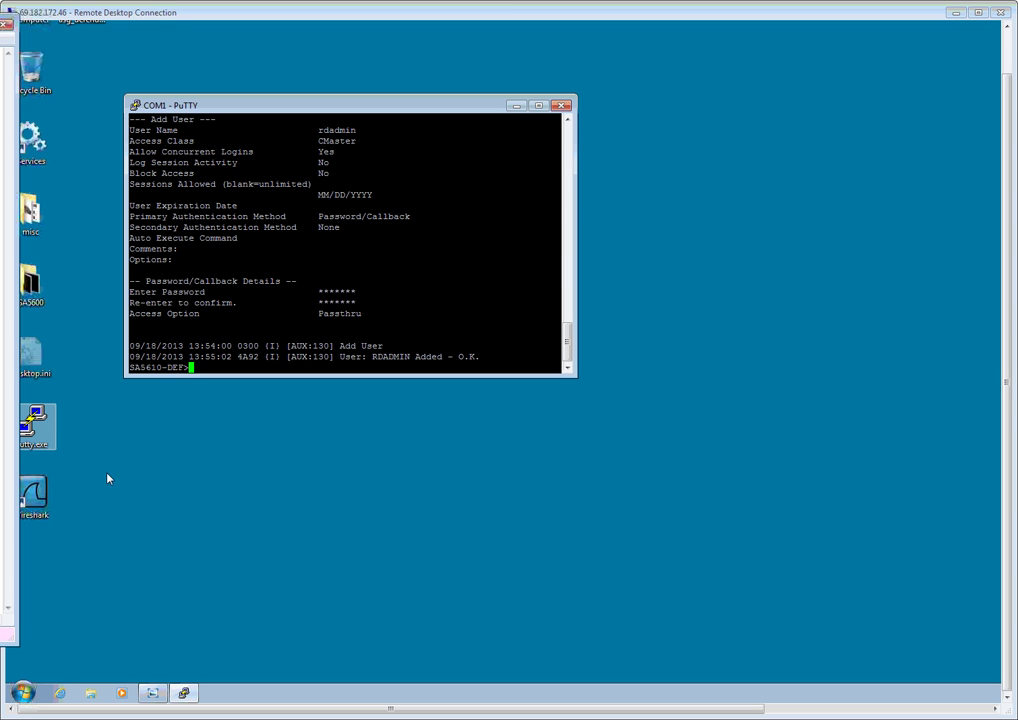
# - Open a second PuTTY session to 192.168.1.30 and move its window to the lower right
pyautogui.doubleClick(45, 430)
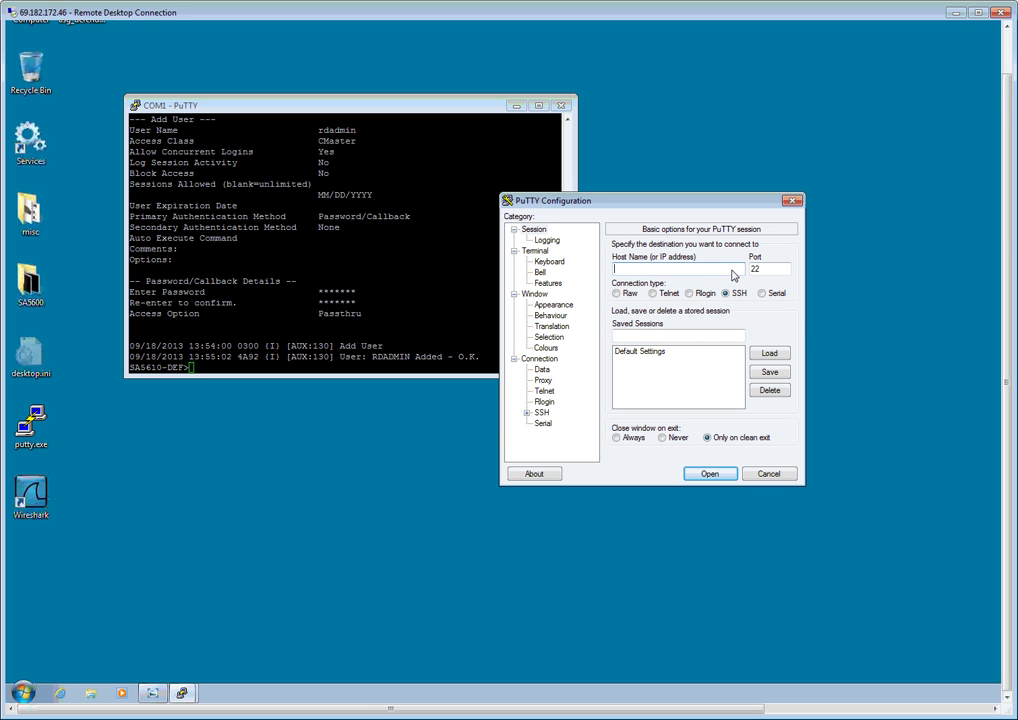
pyautogui.write('192.168.1.30')
pyautogui.click(726, 472)
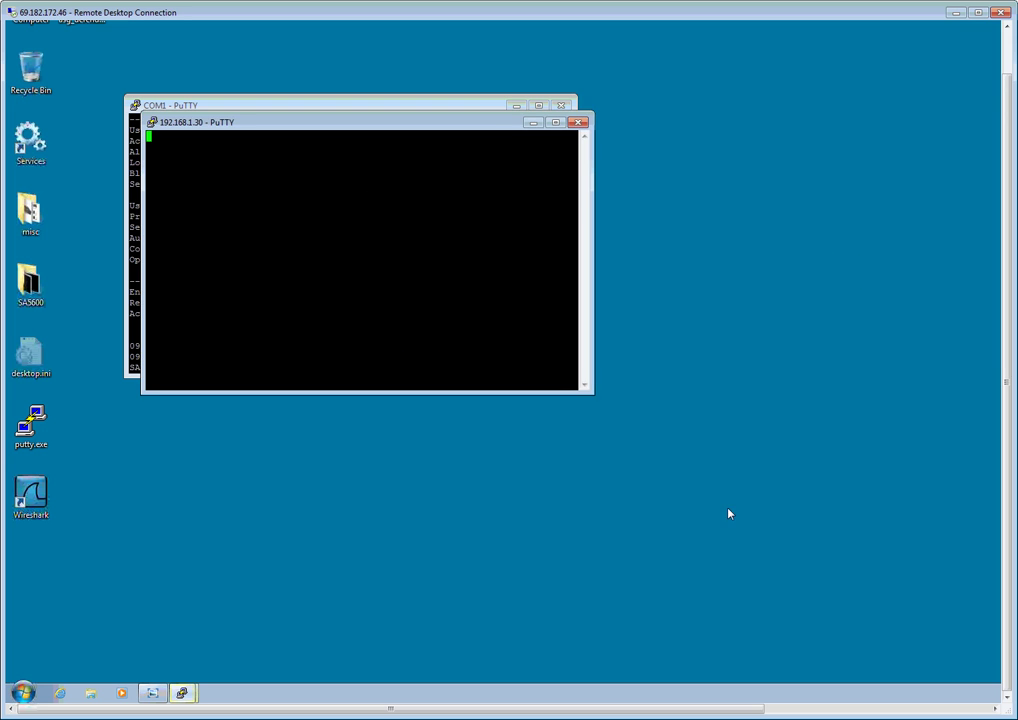
pyautogui.moveTo(351, 127); pyautogui.dragTo(727, 407)
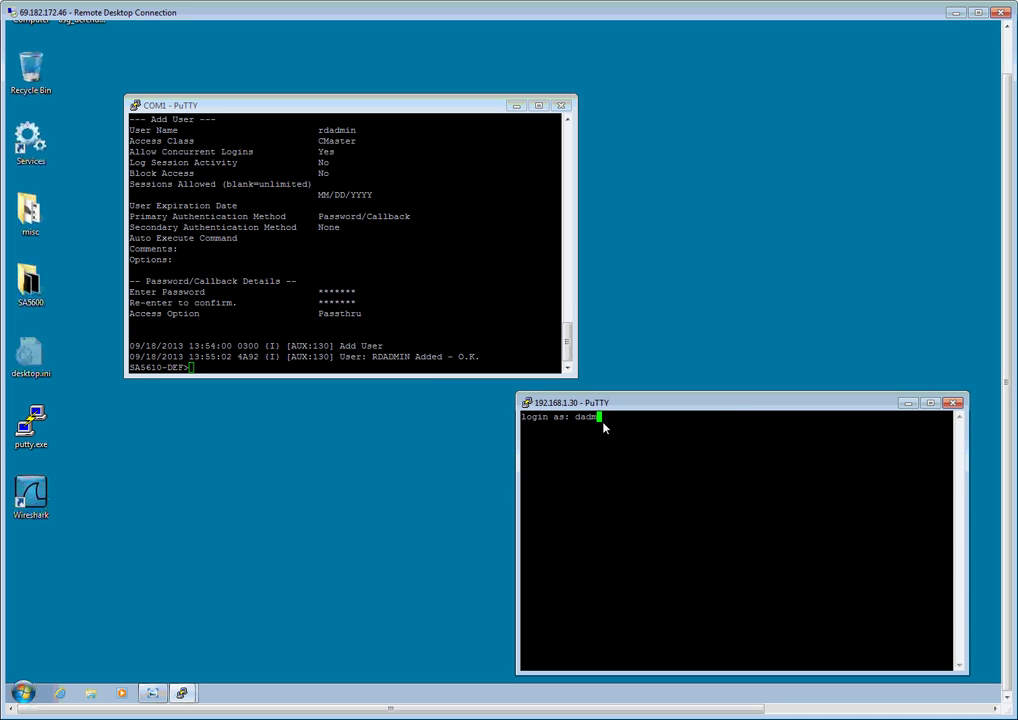
# - Log in with the admin account and password, accept vt100, and run productid
pyautogui.write('dadmin')
pyautogui.press('Return')
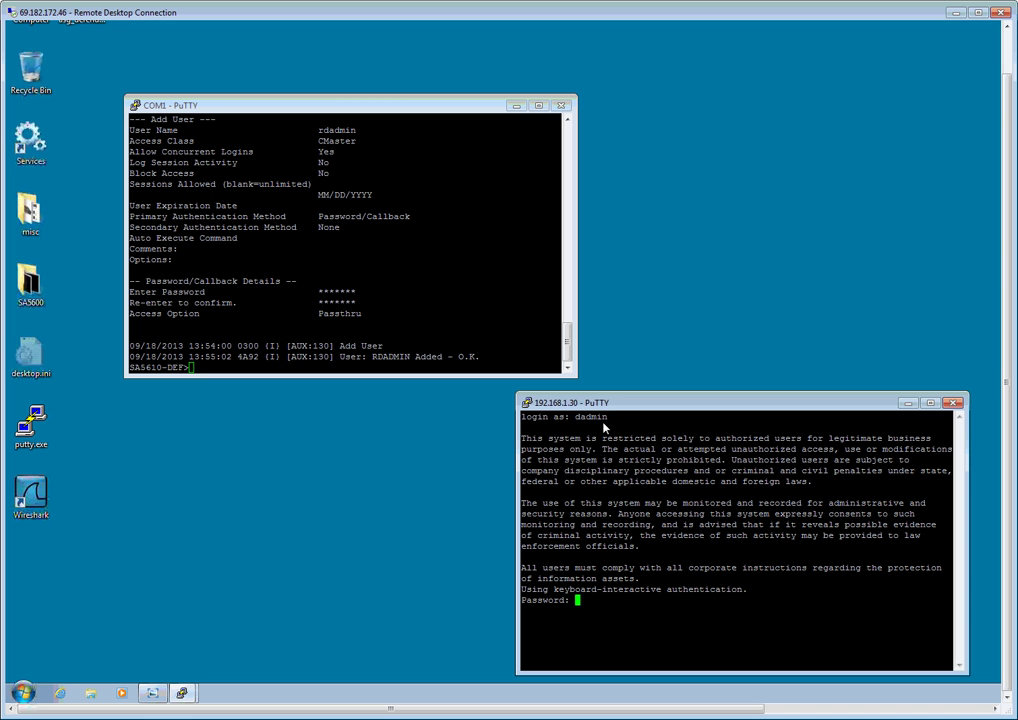
pyautogui.press('Return')
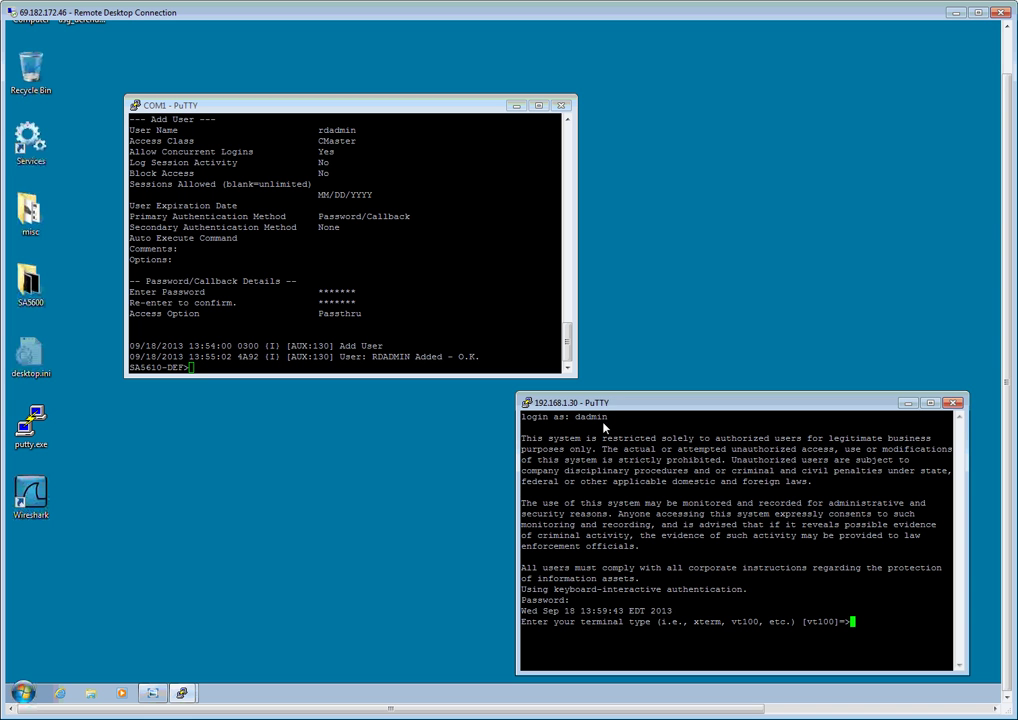
pyautogui.press('Return')
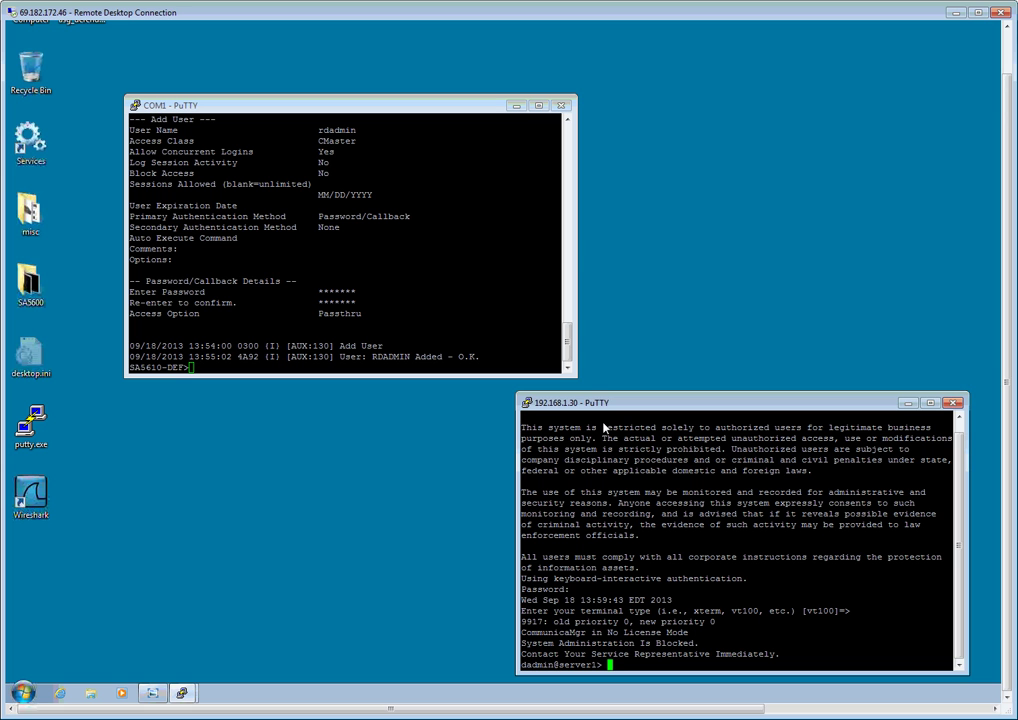
pyautogui.write('productid')
pyautogui.press('Return')
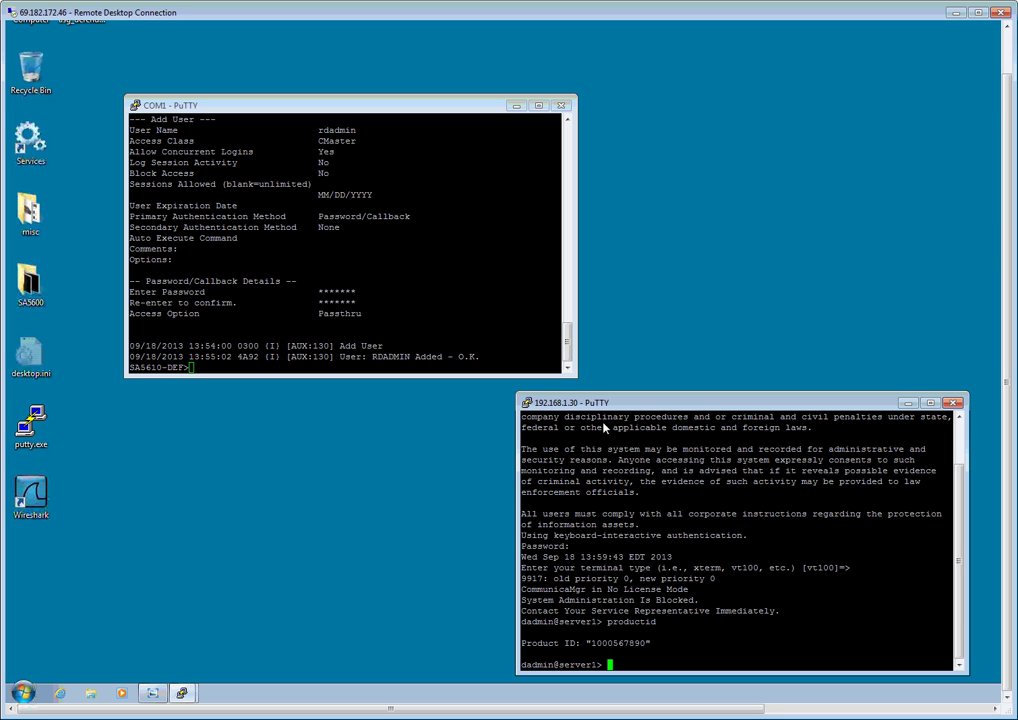
# - Add trap destination 192.168.1.40 with community public via almsnmpconf, listing destinations before and after
pyautogui.write('almsnmpconf')
pyautogui.press('Return')
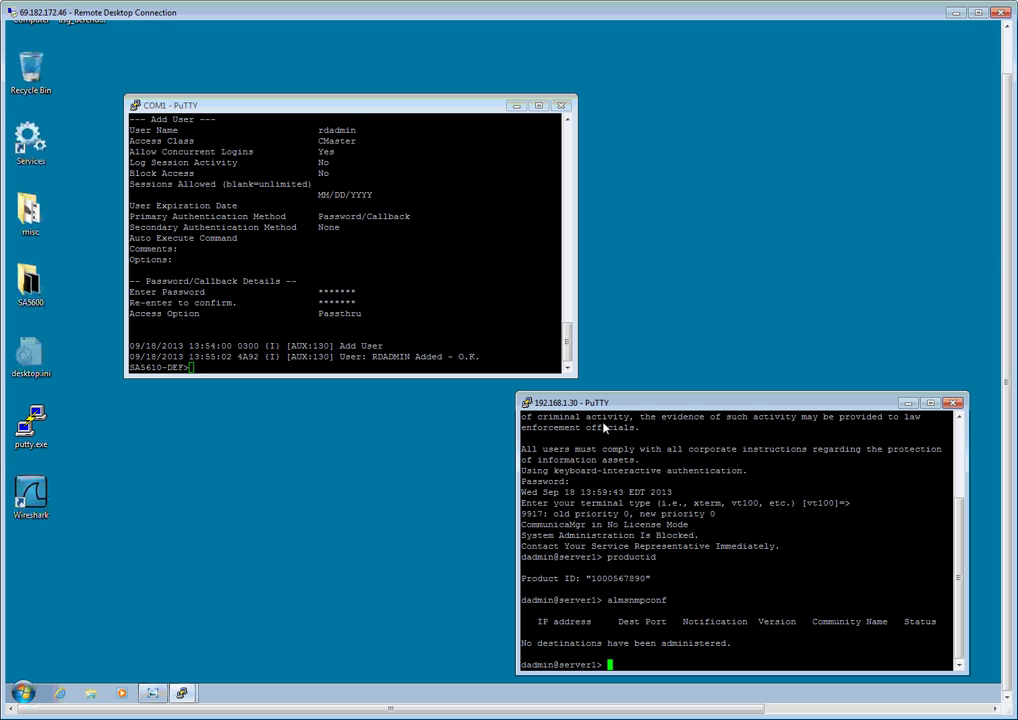
pyautogui.write('almsnmpconf -d 192.168.1.40')
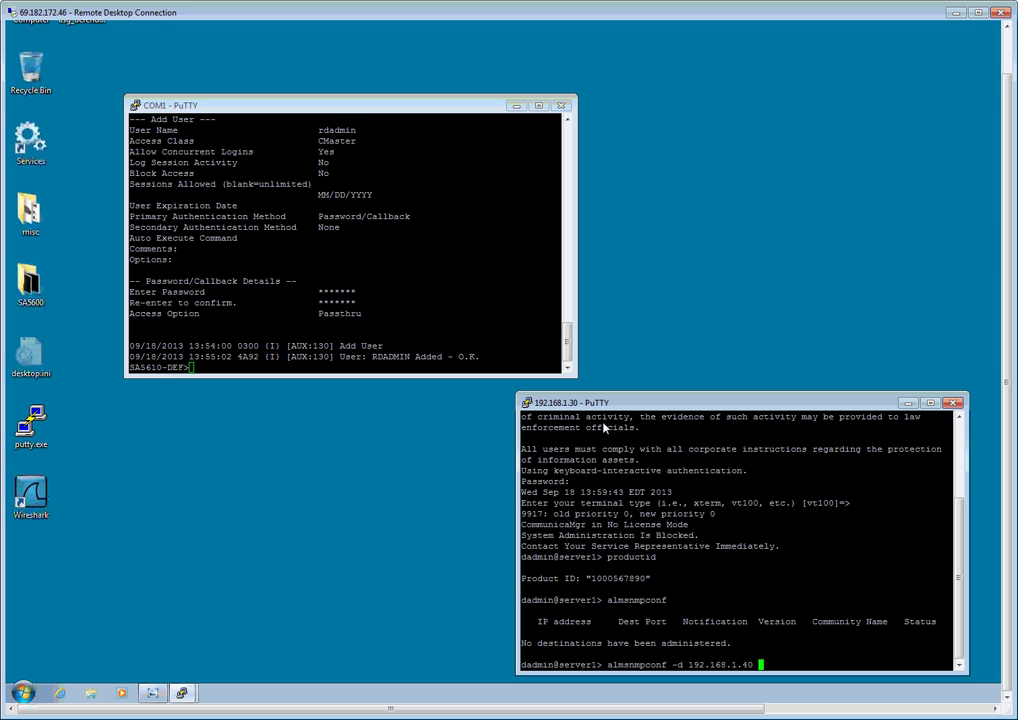
pyautogui.write(' -c public')
pyautogui.press('Return')
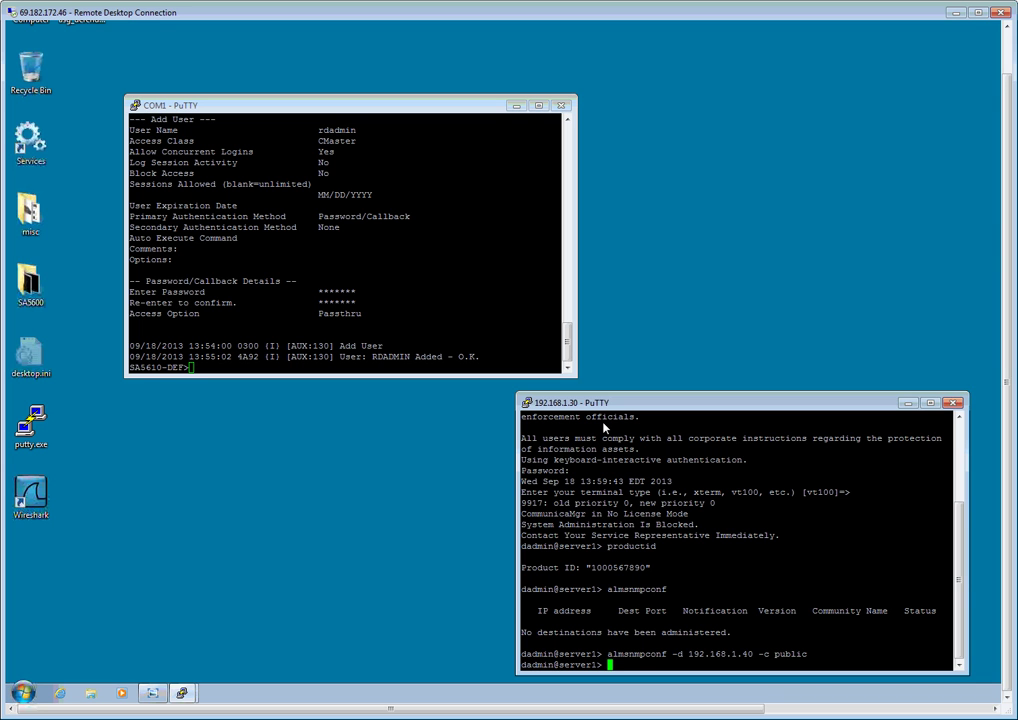
pyautogui.write('almsnmpconf')
pyautogui.press('Return')
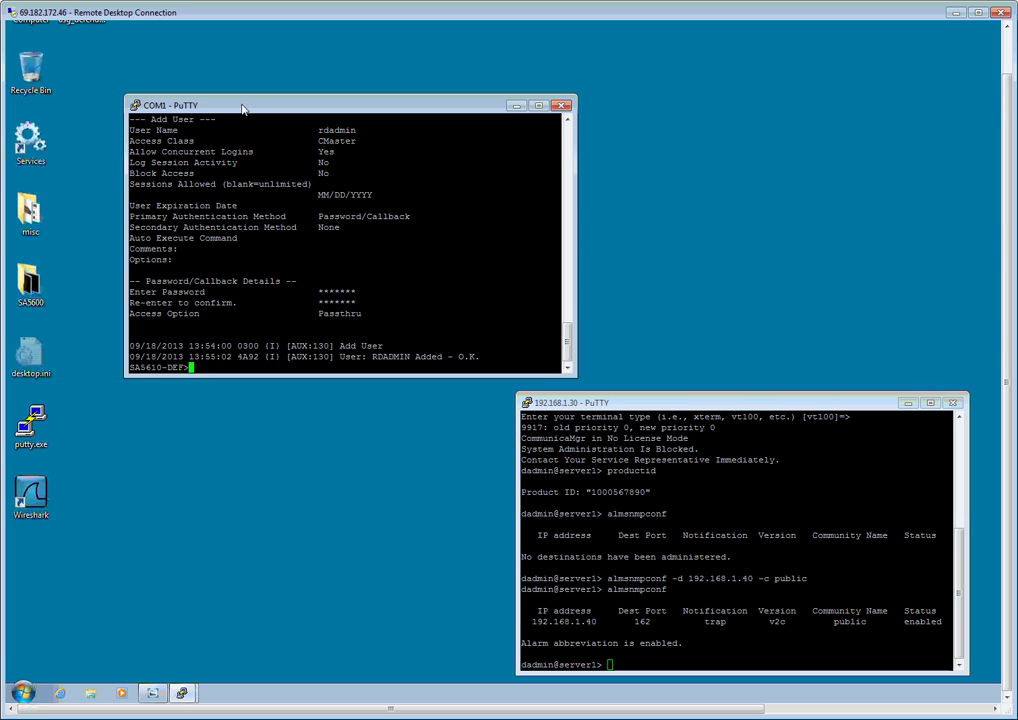
pyautogui.moveTo(202, 106); pyautogui.dragTo(193, 86)
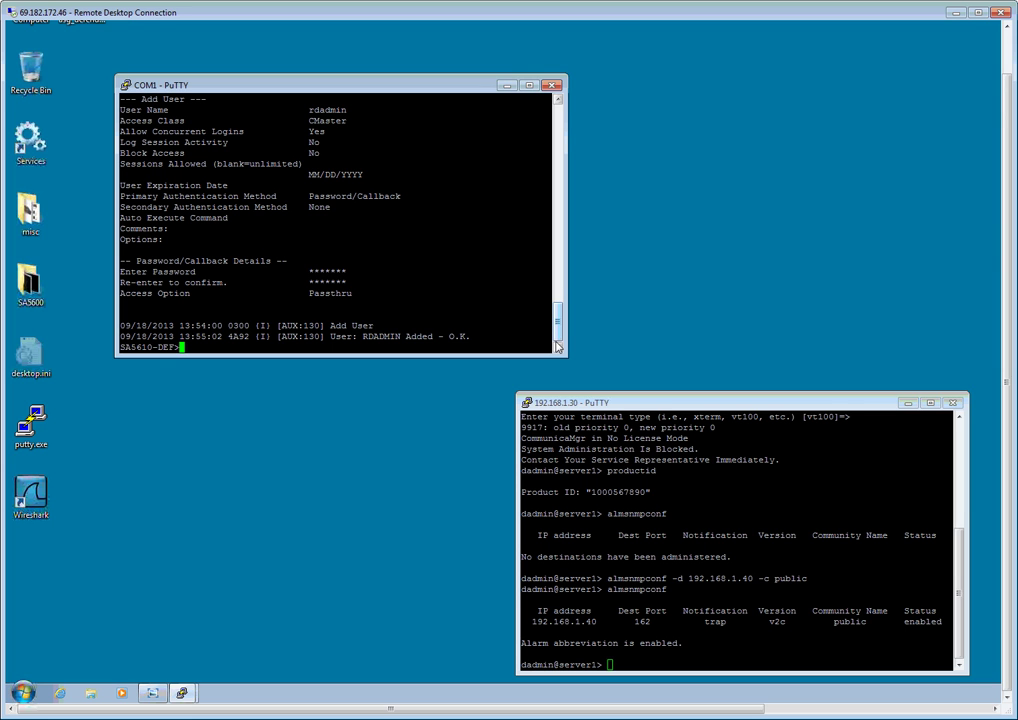
# - Run testinads in the 192.168.1.30 session and watch the COM1 log report the trap
pyautogui.click(718, 670)
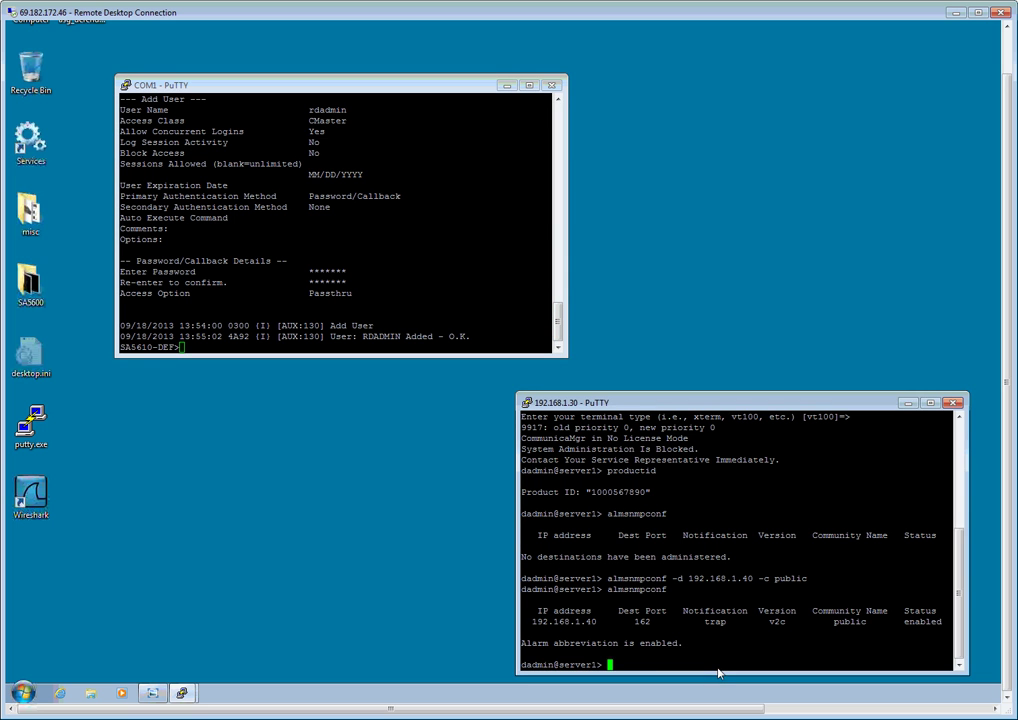
pyautogui.moveTo(646, 407); pyautogui.dragTo(617, 398)
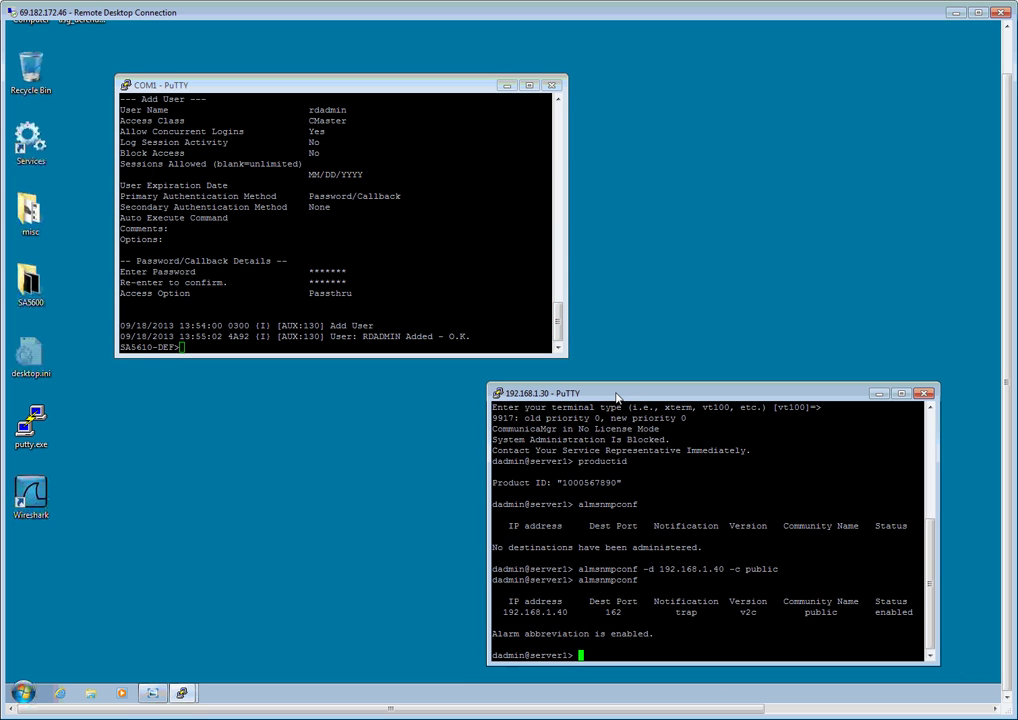
pyautogui.write('testinads')
pyautogui.press('Return')
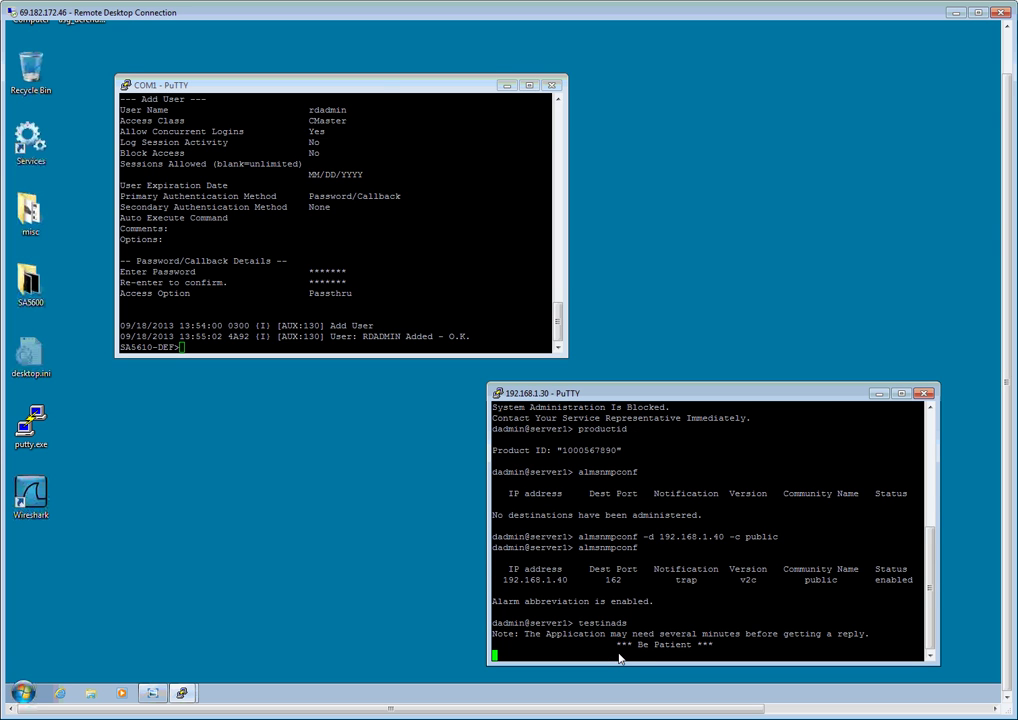
pyautogui.moveTo(376, 93); pyautogui.dragTo(386, 93)
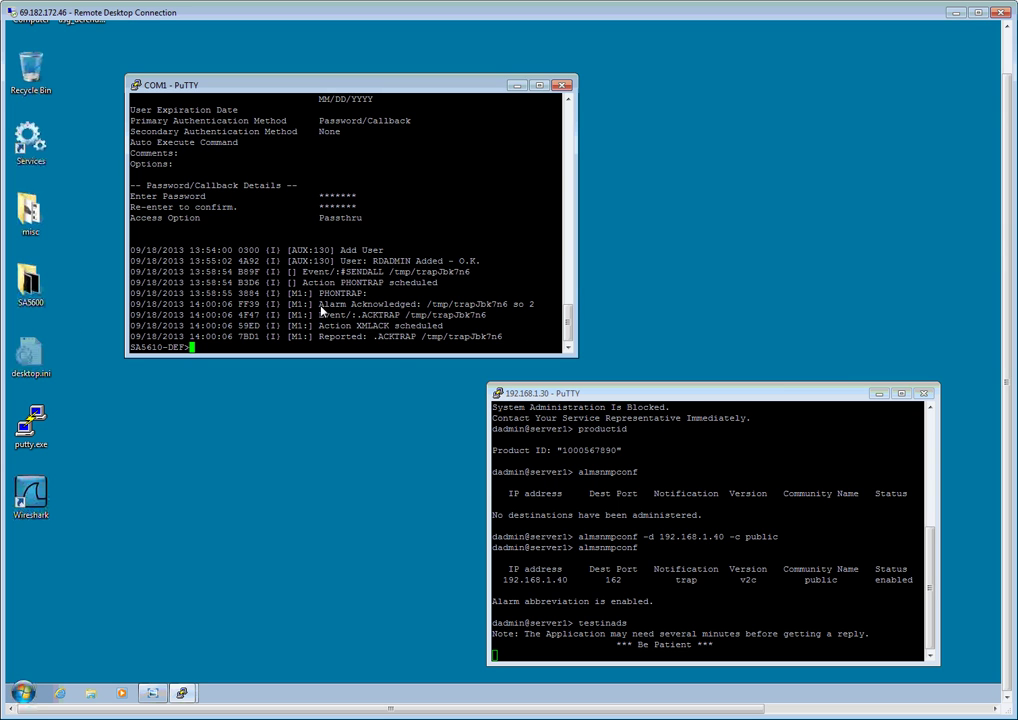
# - Highlight the Alarm Acknowledged, ACKTRAP, CALL_ACK reply and Modem Idle lines across both sessions
pyautogui.moveTo(320, 305); pyautogui.dragTo(549, 307)
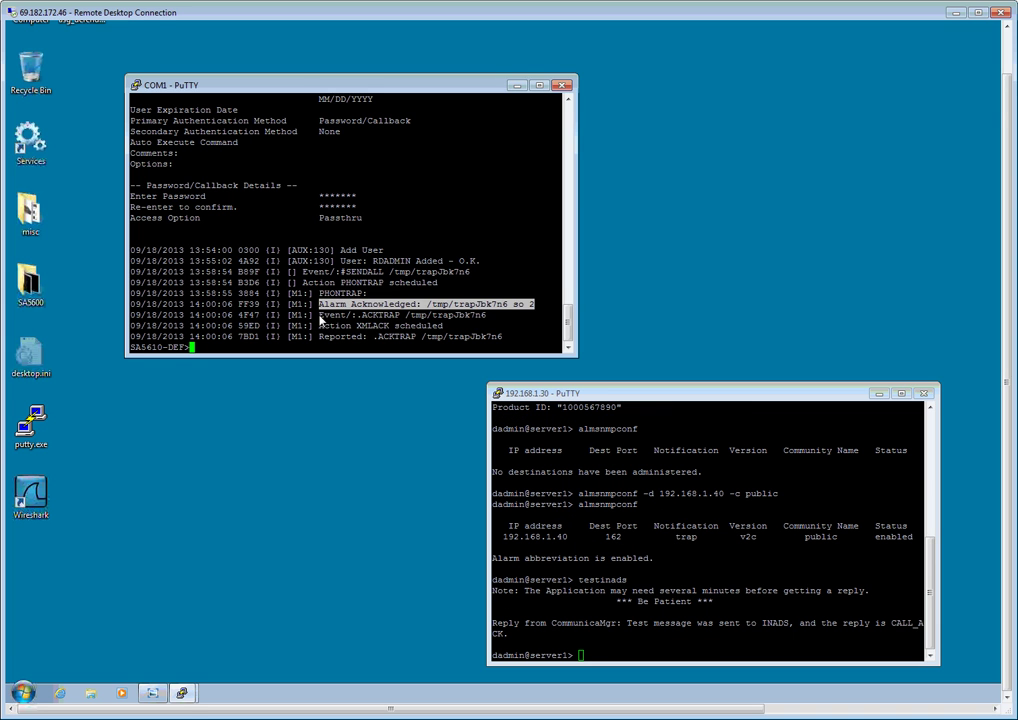
pyautogui.moveTo(319, 316); pyautogui.dragTo(477, 316)
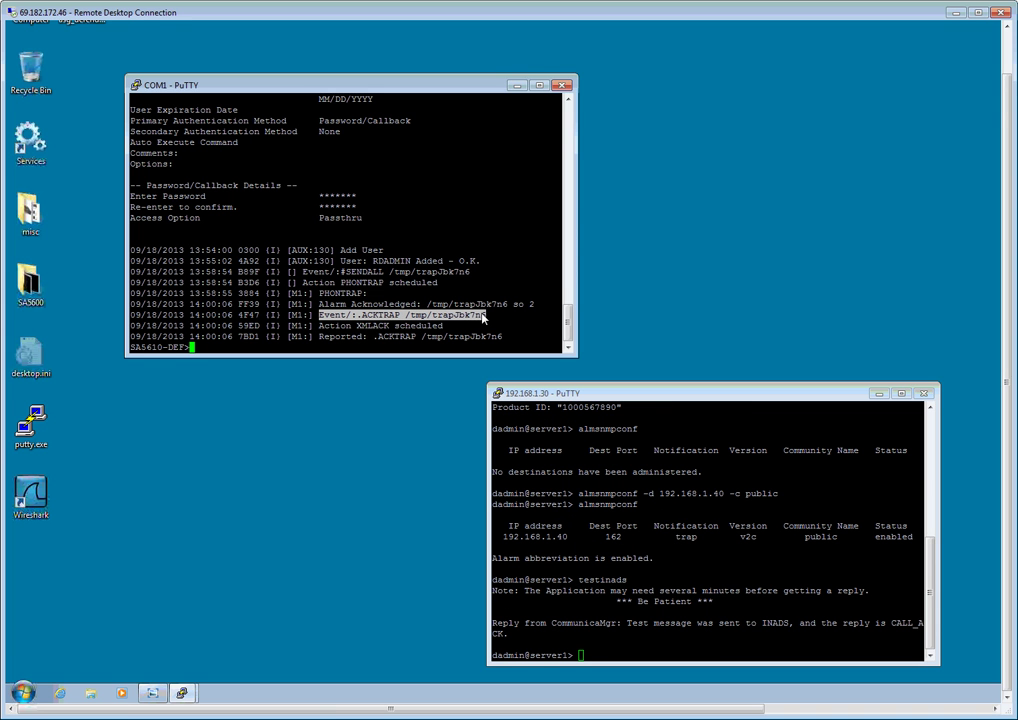
pyautogui.moveTo(483, 318); pyautogui.dragTo(488, 316)
pyautogui.click(592, 645)
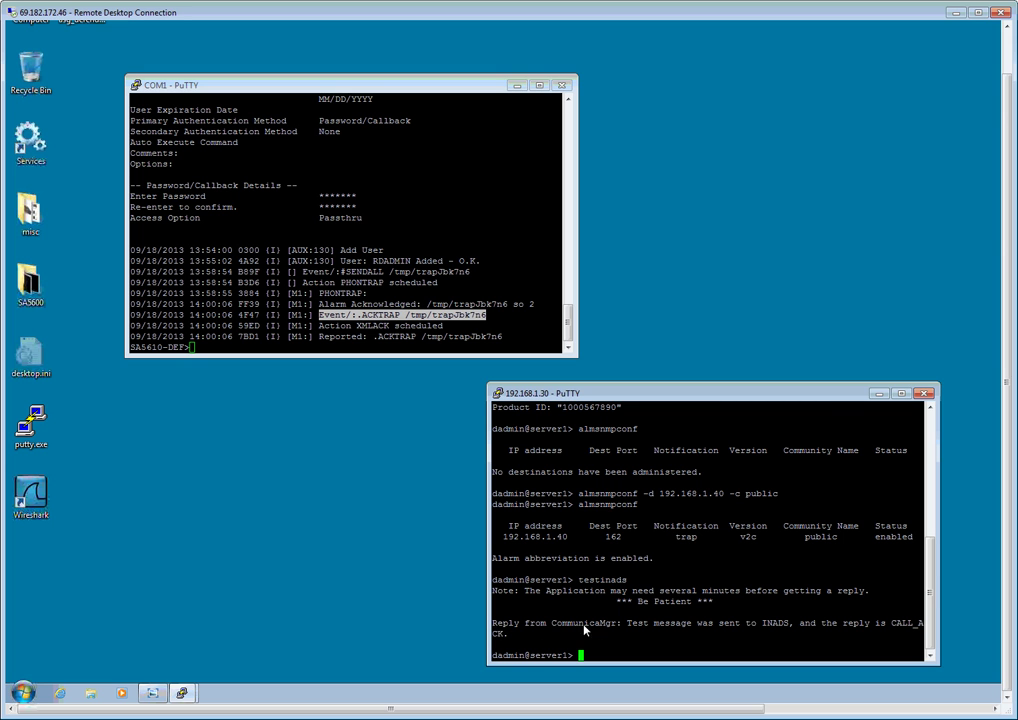
pyautogui.moveTo(492, 625); pyautogui.dragTo(811, 628)
pyautogui.moveTo(882, 628); pyautogui.dragTo(932, 640)
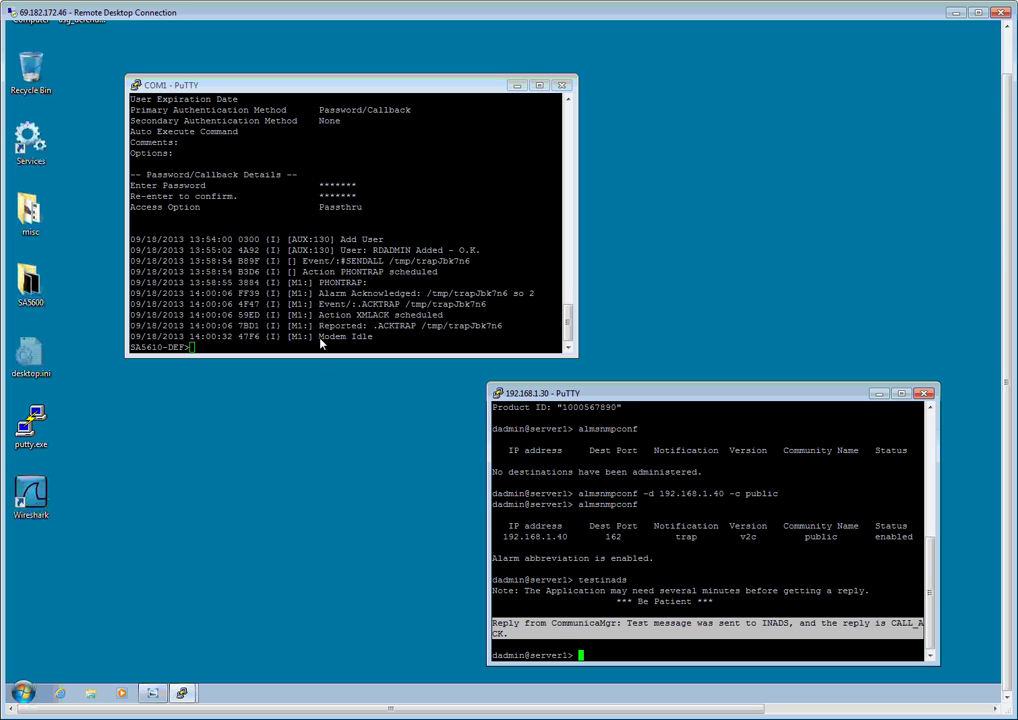
pyautogui.moveTo(321, 339); pyautogui.dragTo(381, 343)
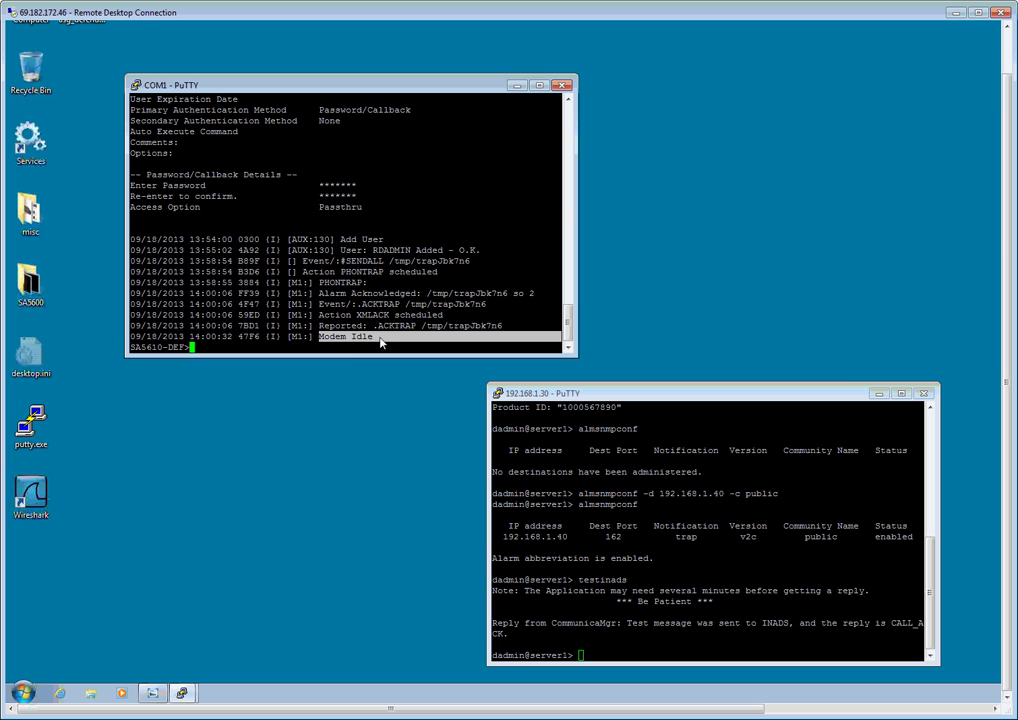
pyautogui.click(342, 454)
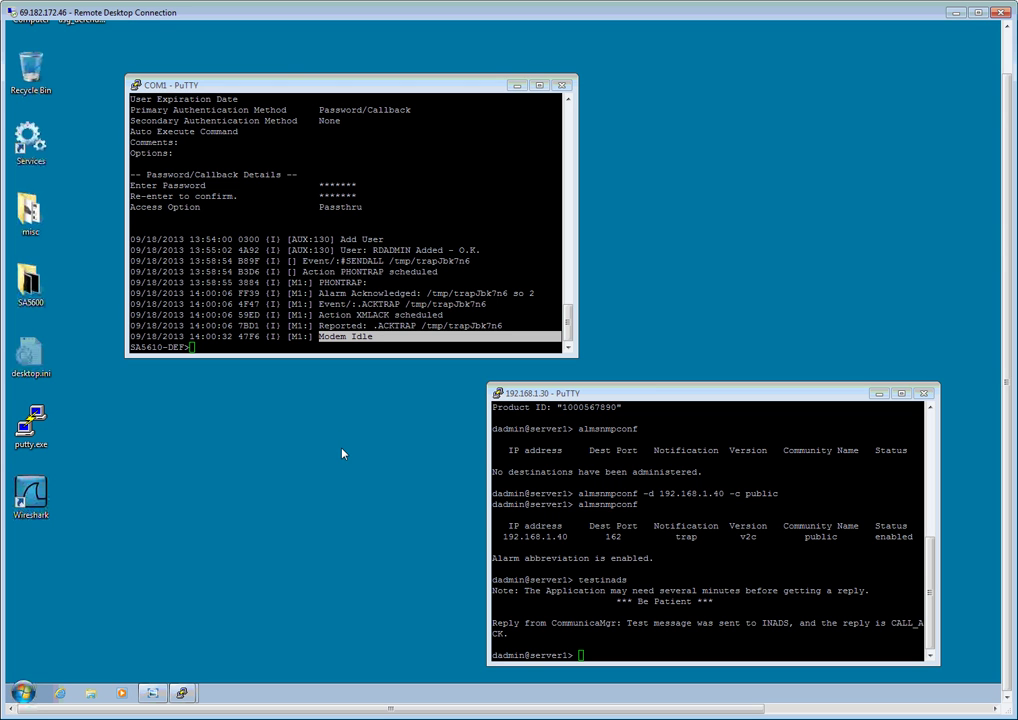